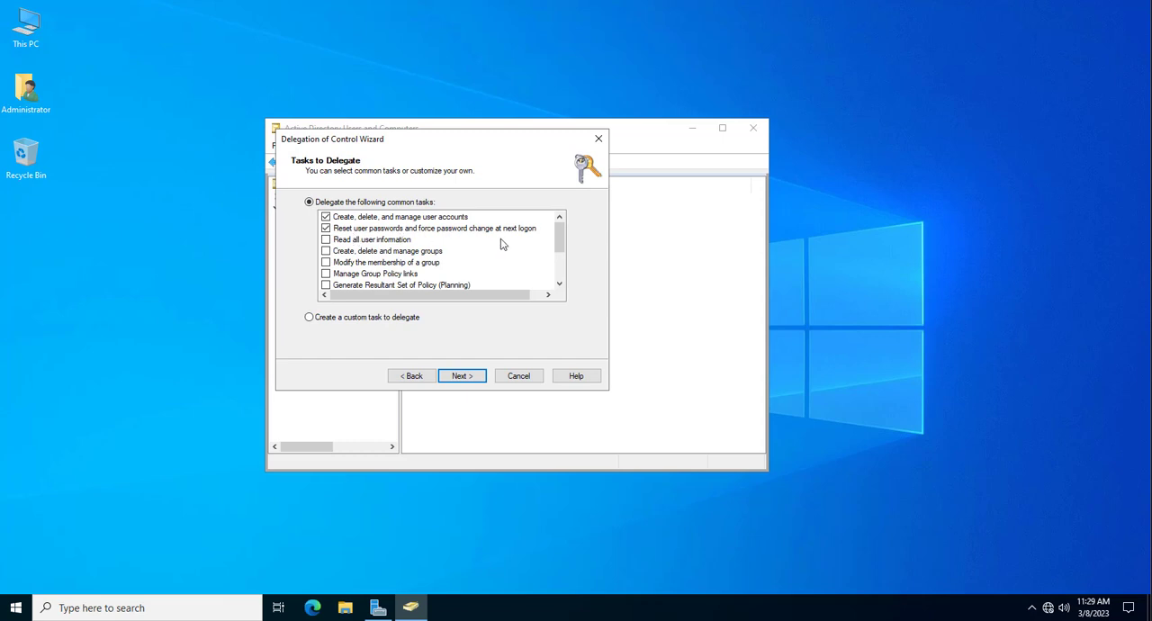
- Finish the Delegation of Control wizard for the spacex folder with the selected tasks and minimize Active Directory Users and Computers
click(461, 376)
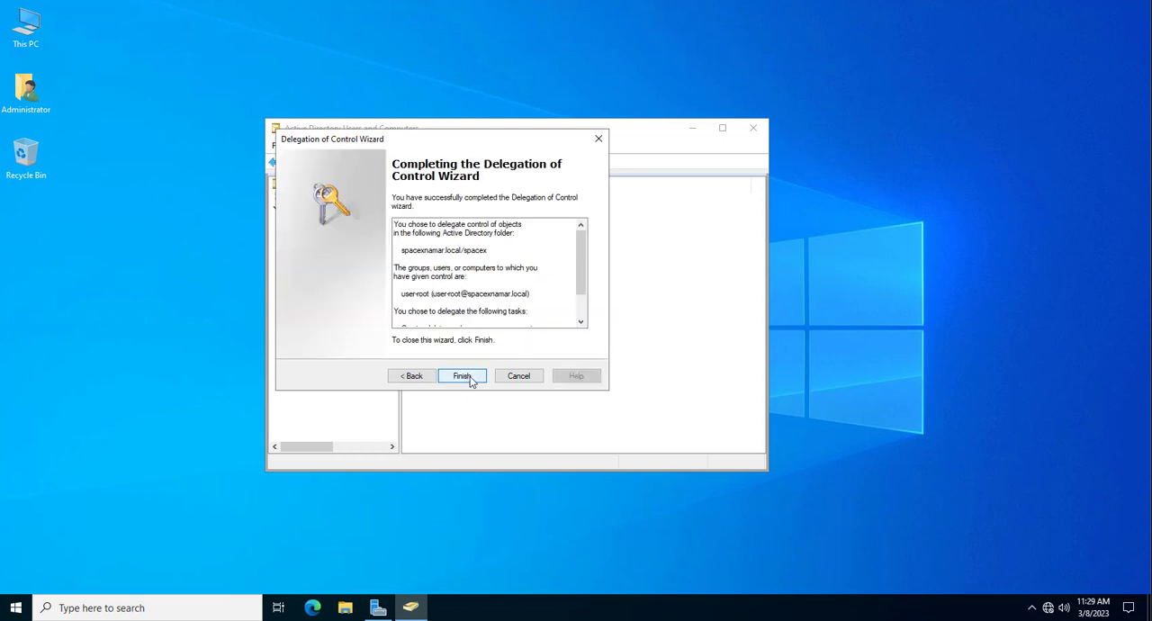
click(462, 376)
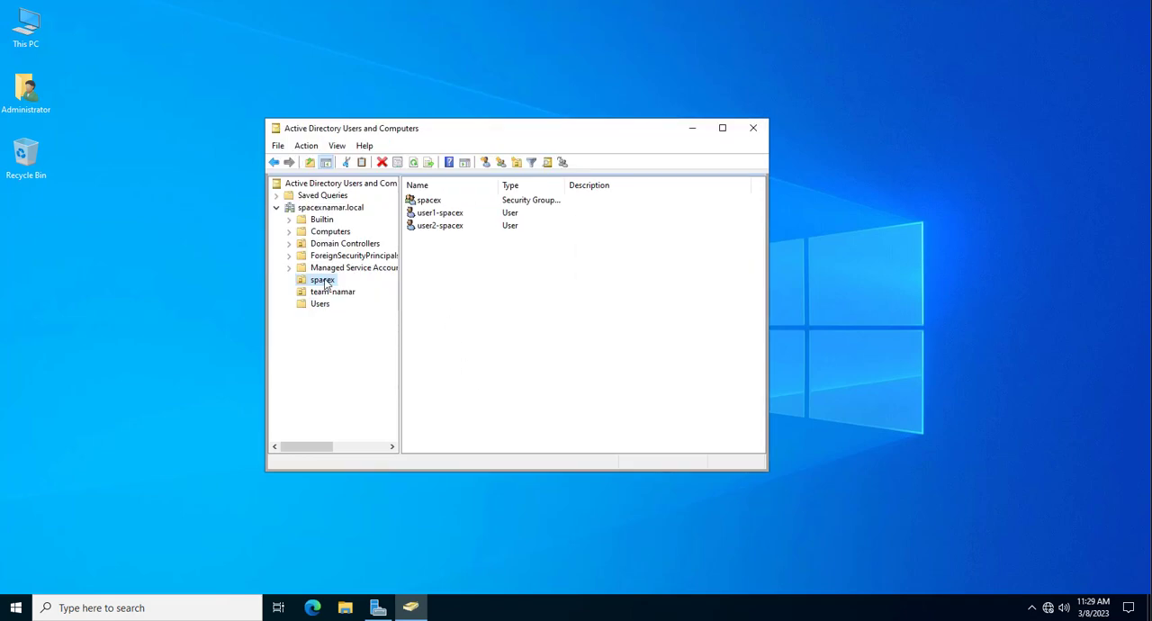
click(692, 128)
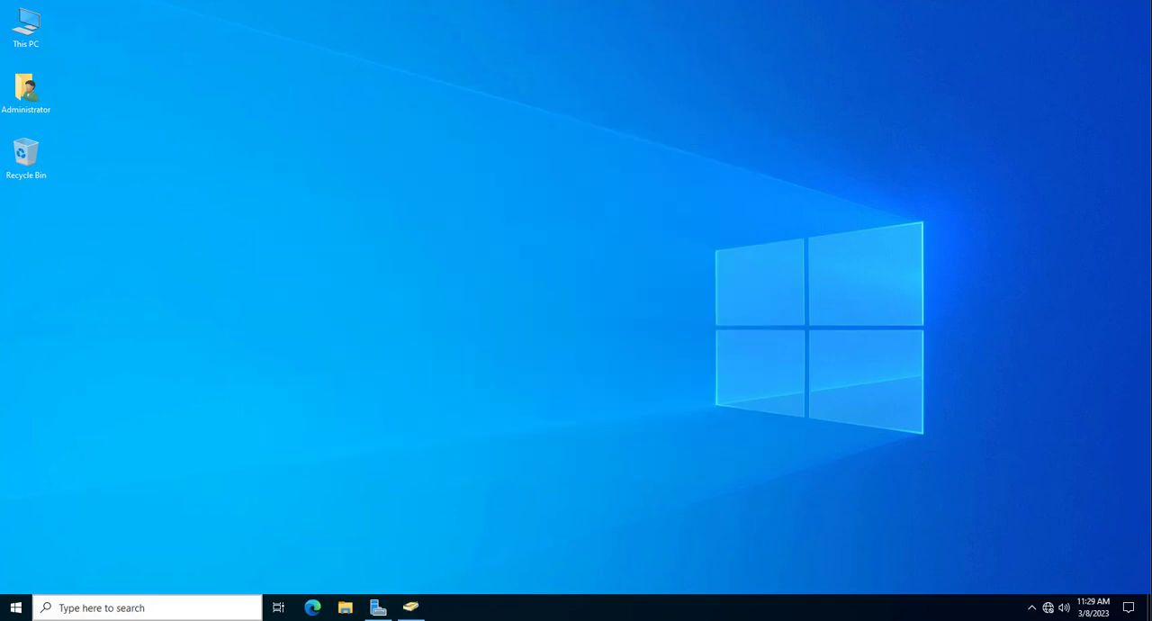
- From Server Manager, open Group Policy Management and edit the Default Domain Controllers Policy under Domain Controllers
click(376, 609)
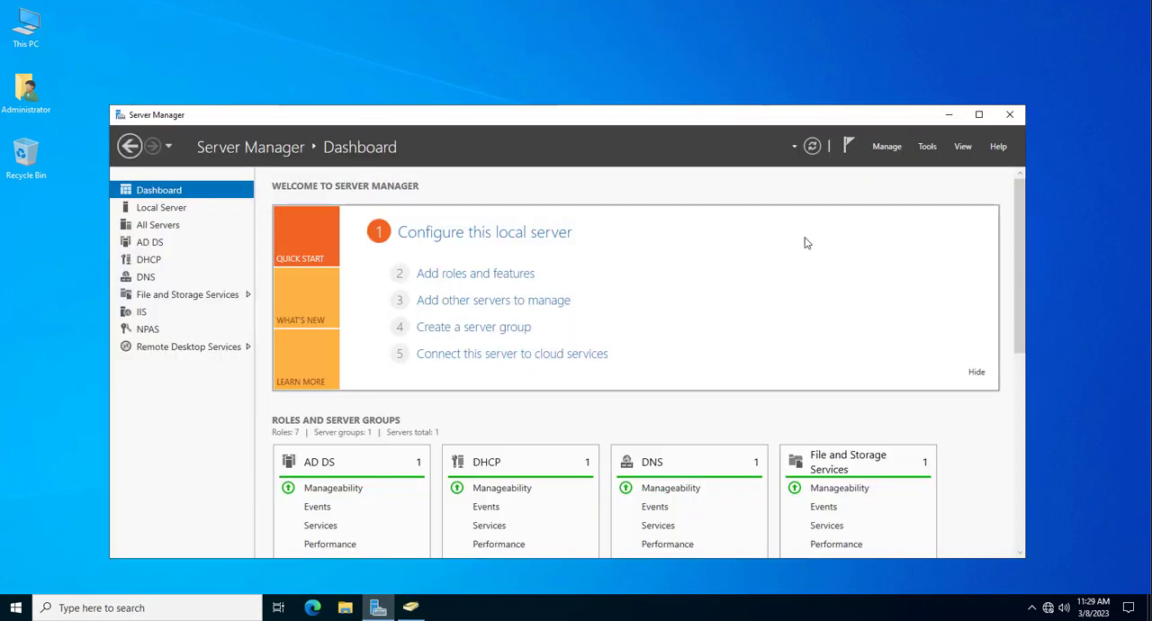
click(929, 147)
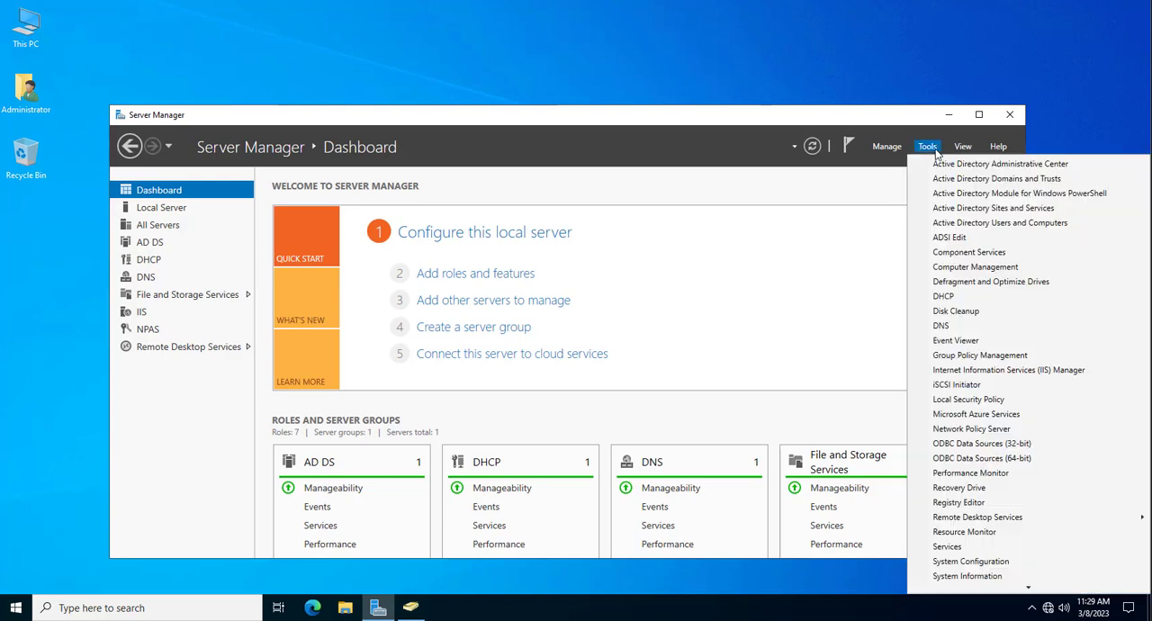
click(966, 355)
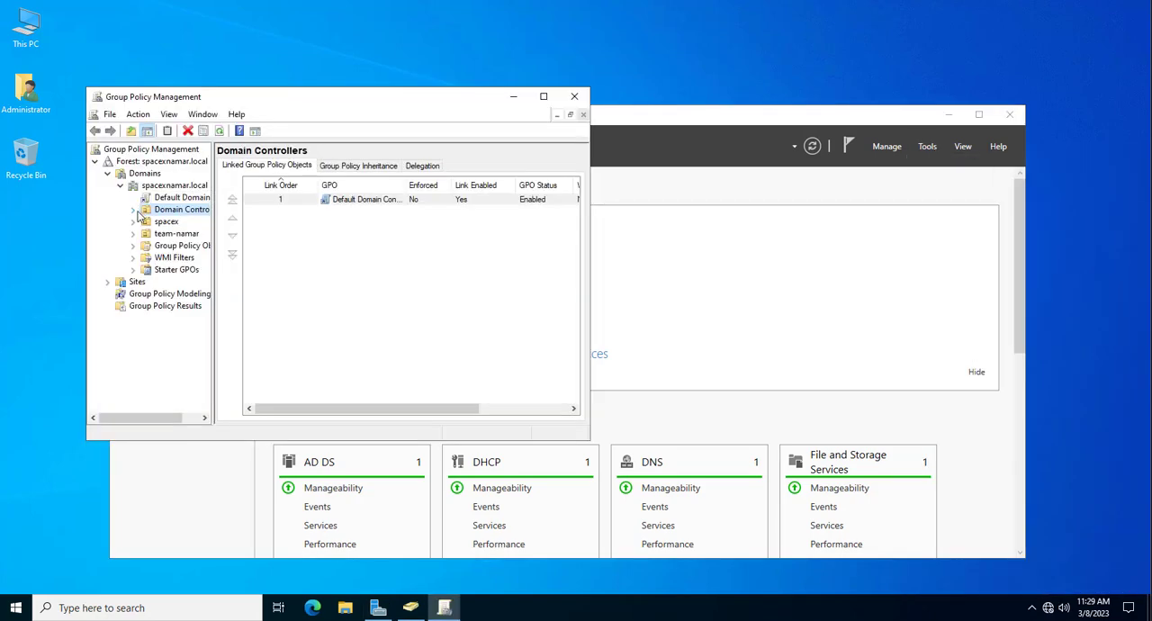
click(134, 210)
click(184, 221)
right_click(201, 222)
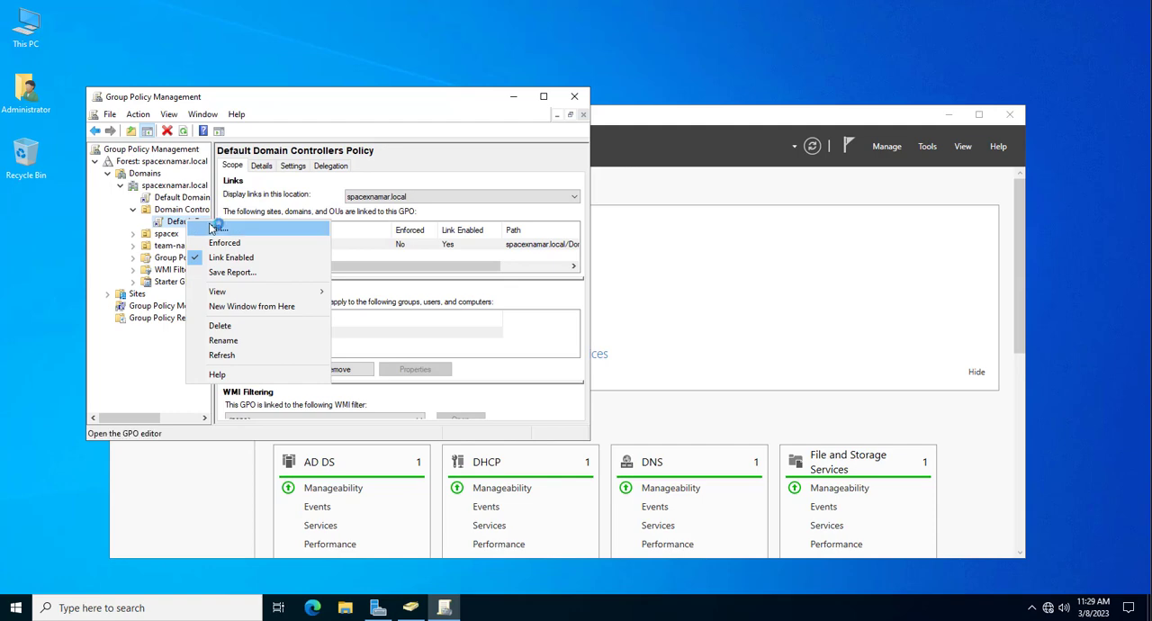
click(221, 225)
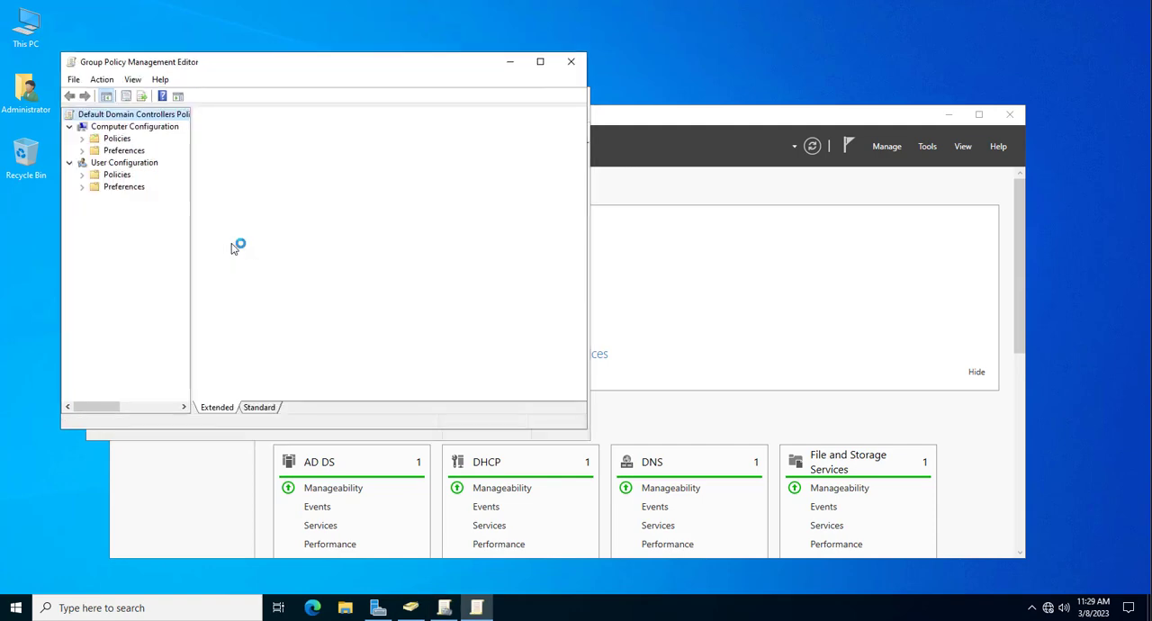
- Under Computer Configuration policies, navigate through Windows Settings, Security Settings and Local Policies to User Rights Assignment
click(81, 150)
click(82, 150)
click(82, 139)
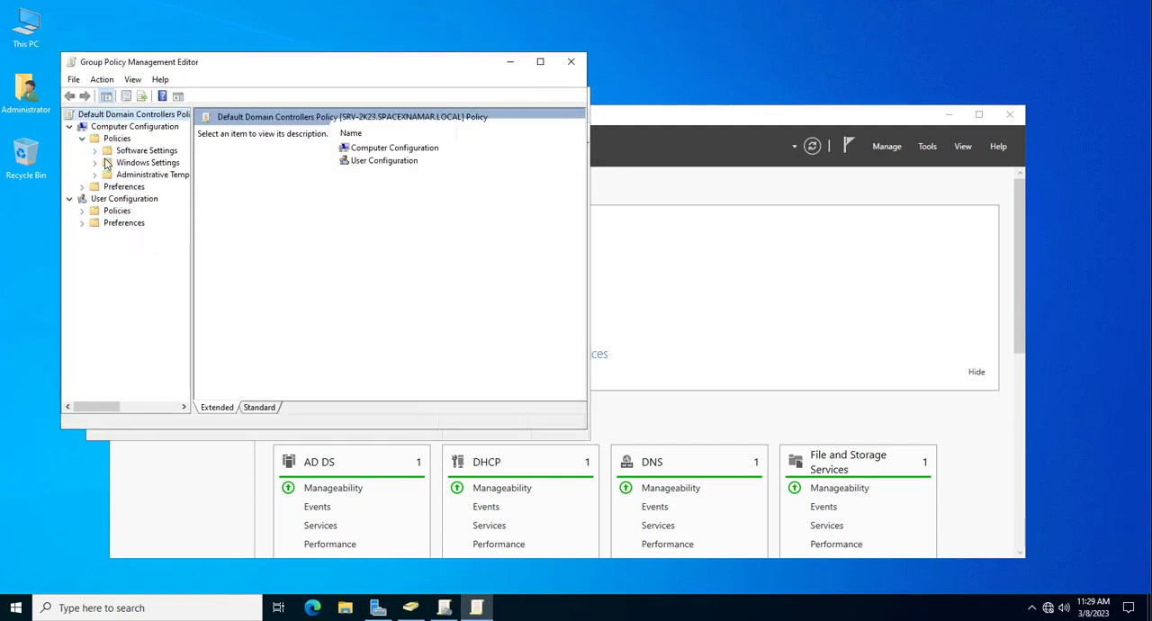
click(95, 162)
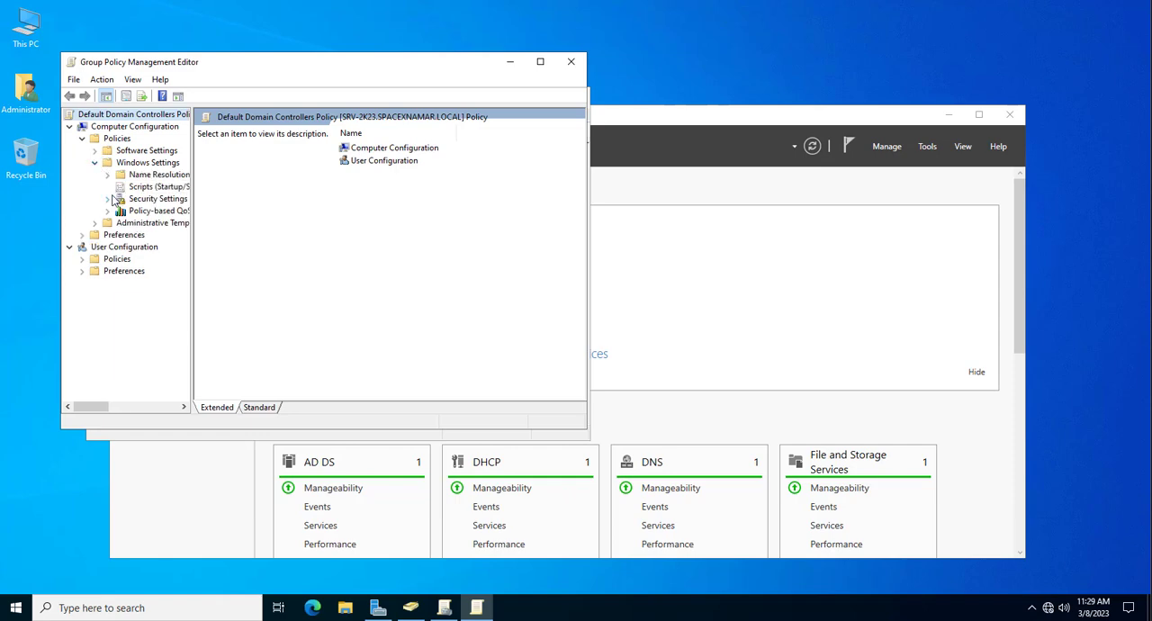
click(107, 198)
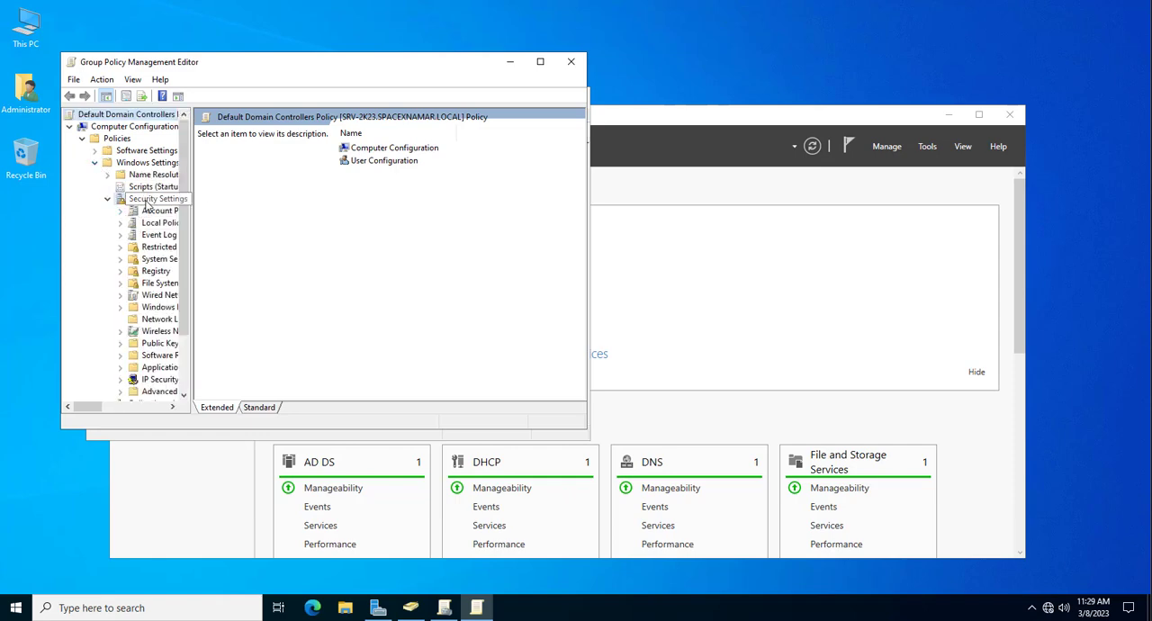
click(153, 198)
double_click(239, 145)
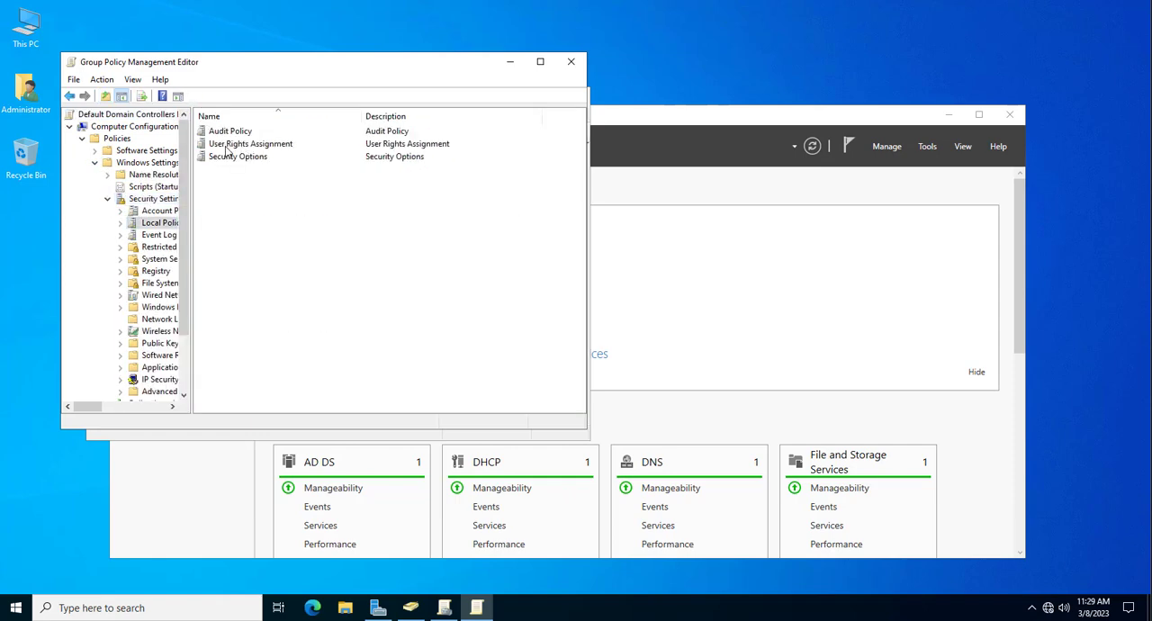
double_click(224, 146)
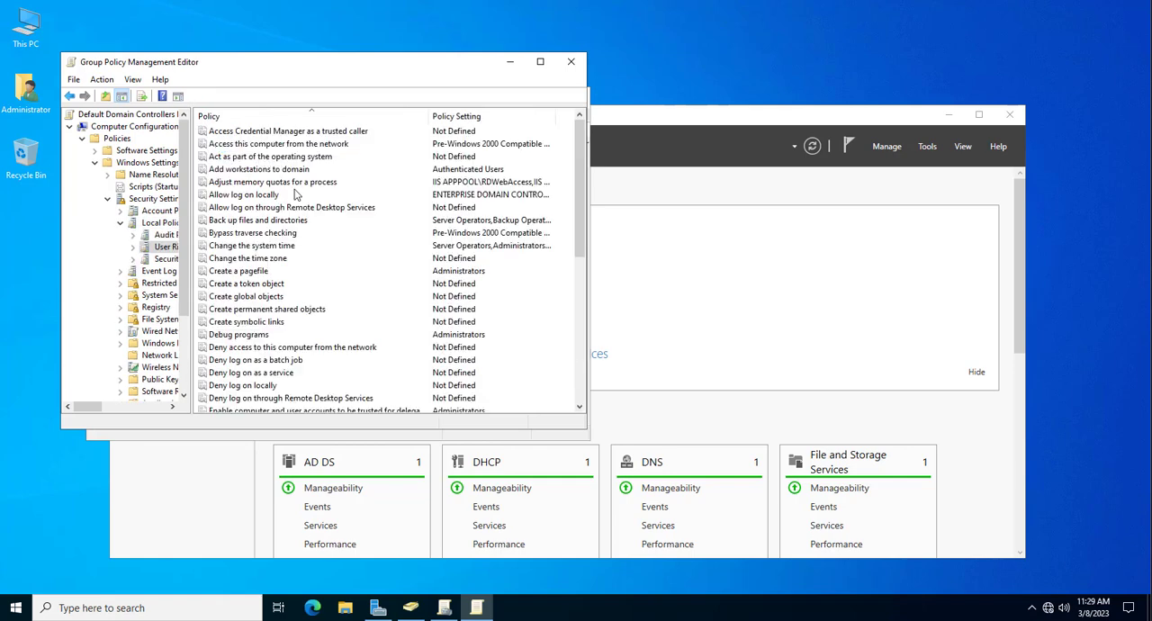
- Open the properties of the "Allow log on locally" policy and bring up the account selection dialog for adding a user
click(242, 197)
right_click(241, 196)
click(266, 204)
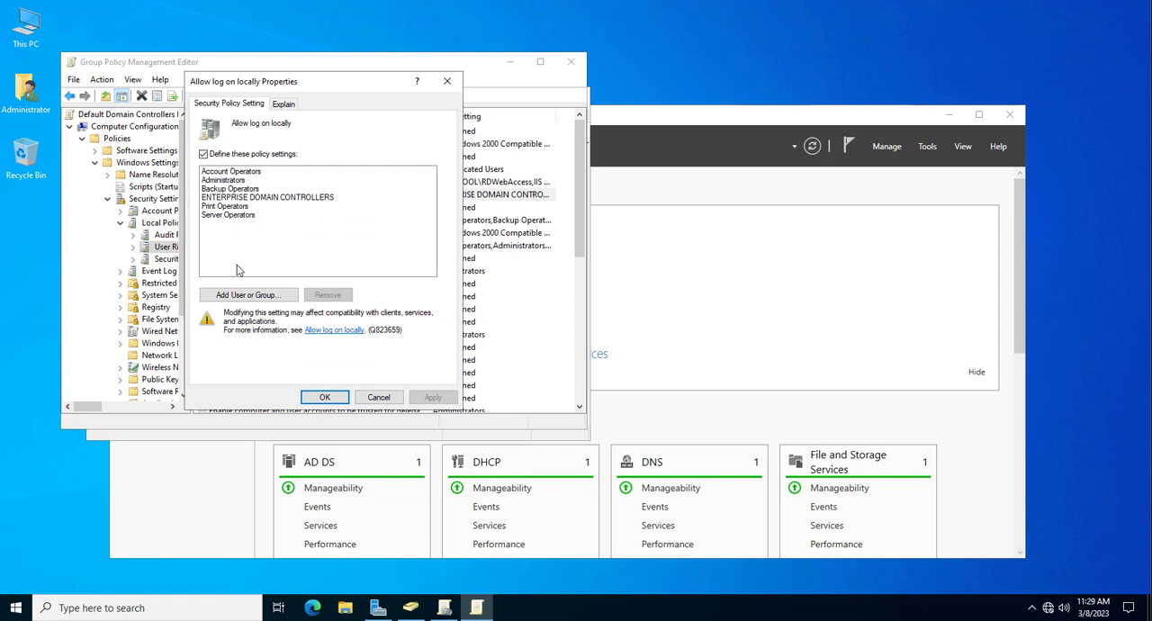
click(238, 180)
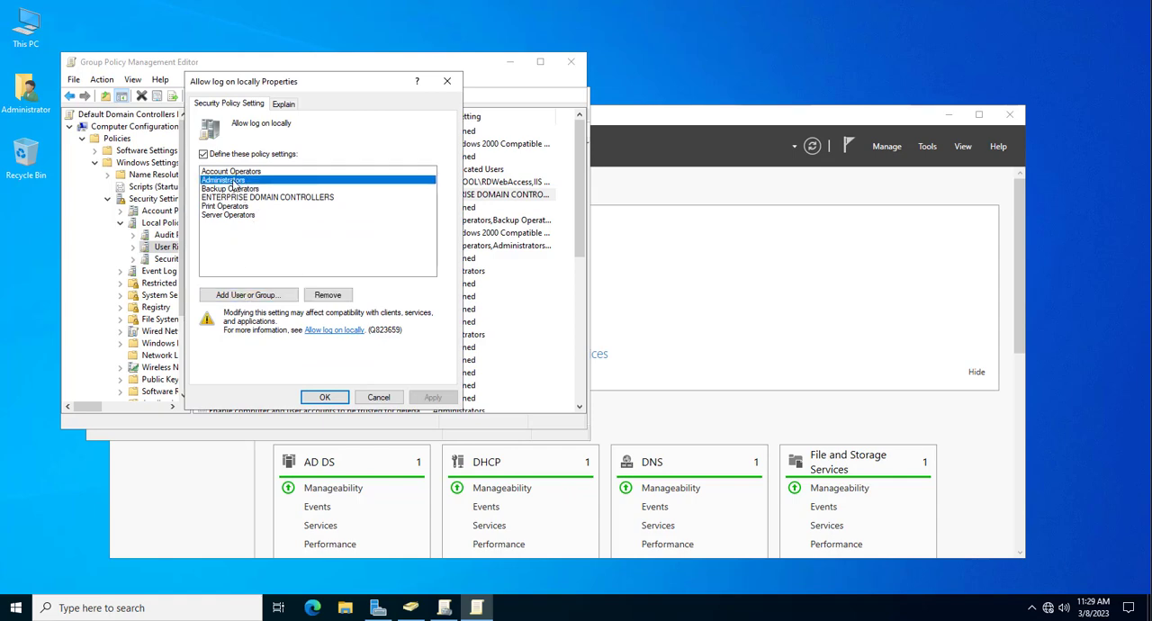
click(247, 297)
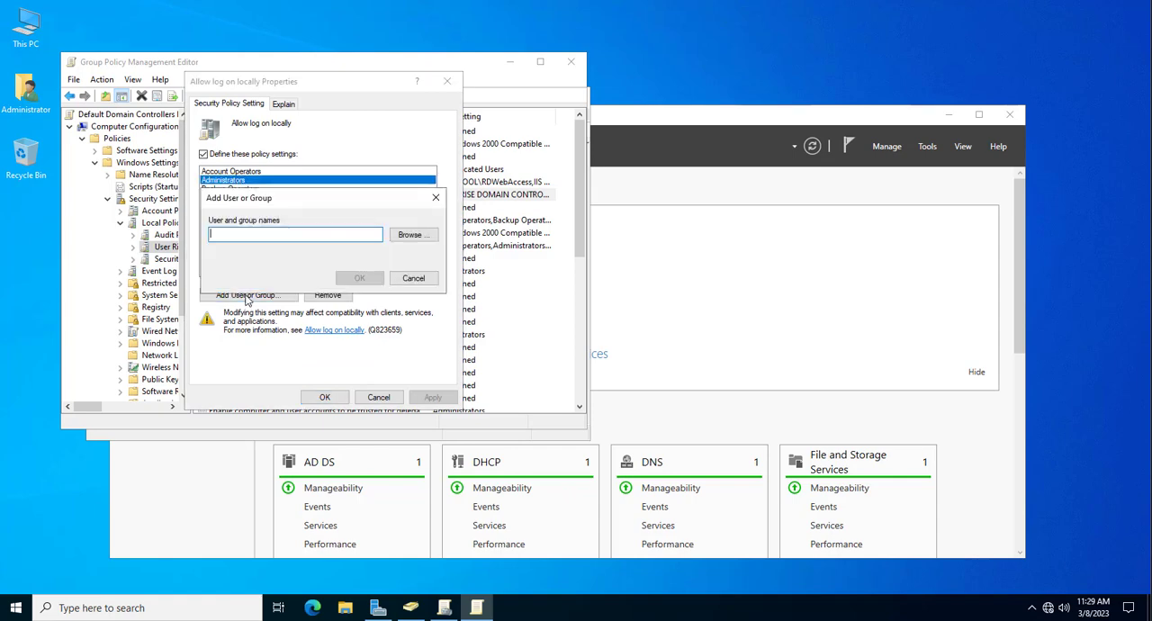
click(402, 239)
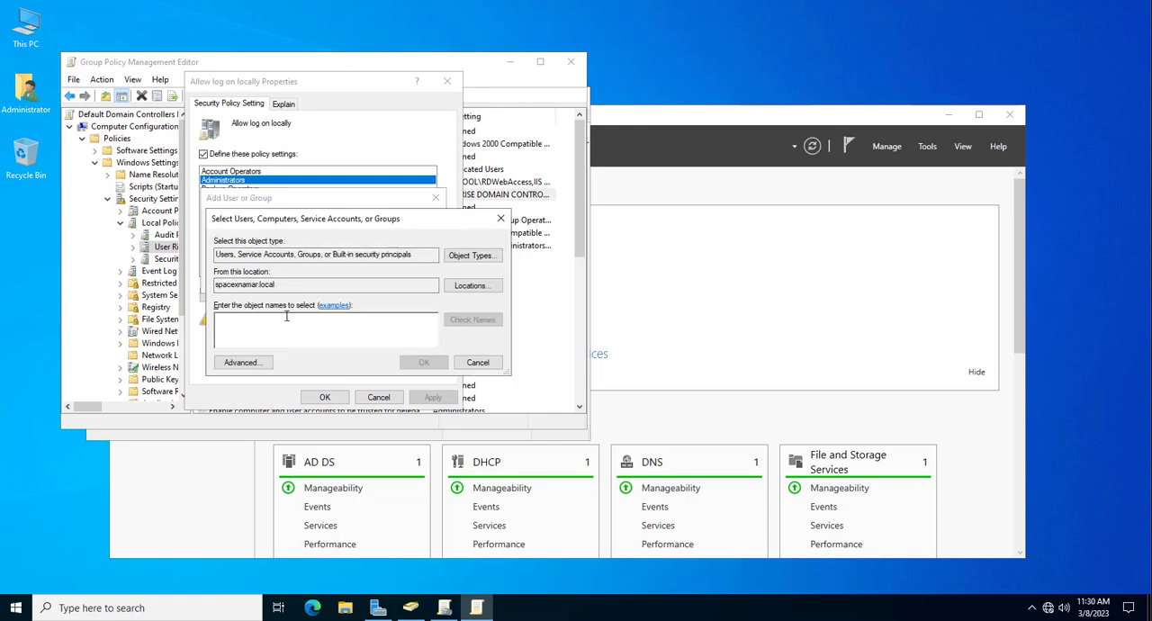
- Look up "user", add the user-root account to the "Allow log on locally" policy, and apply the change
text(user)
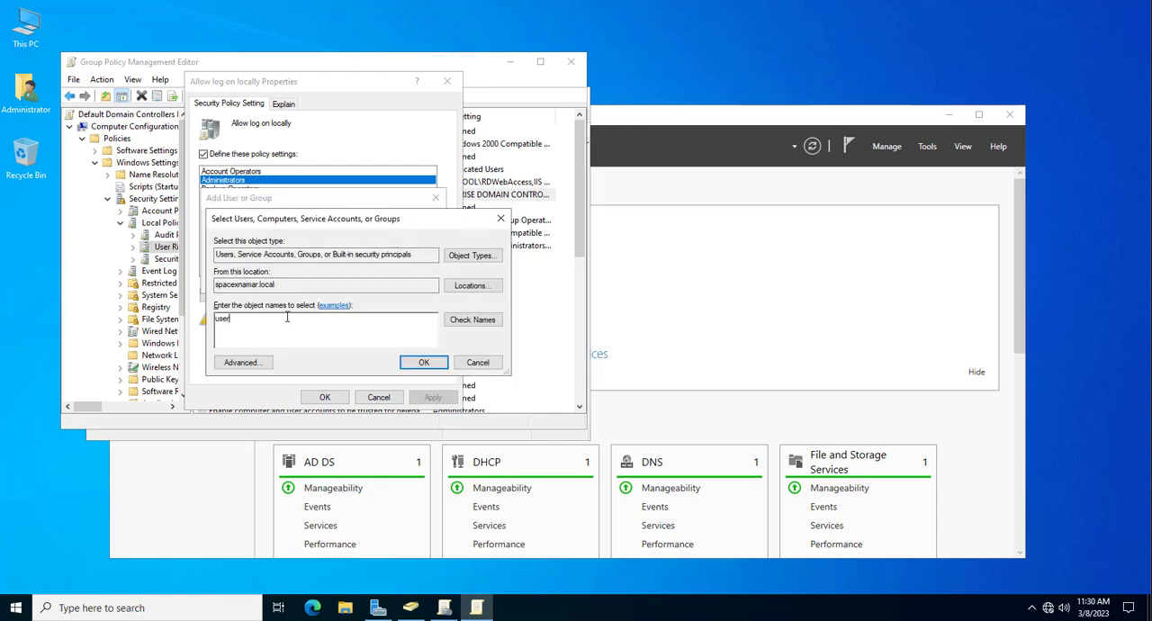
click(472, 319)
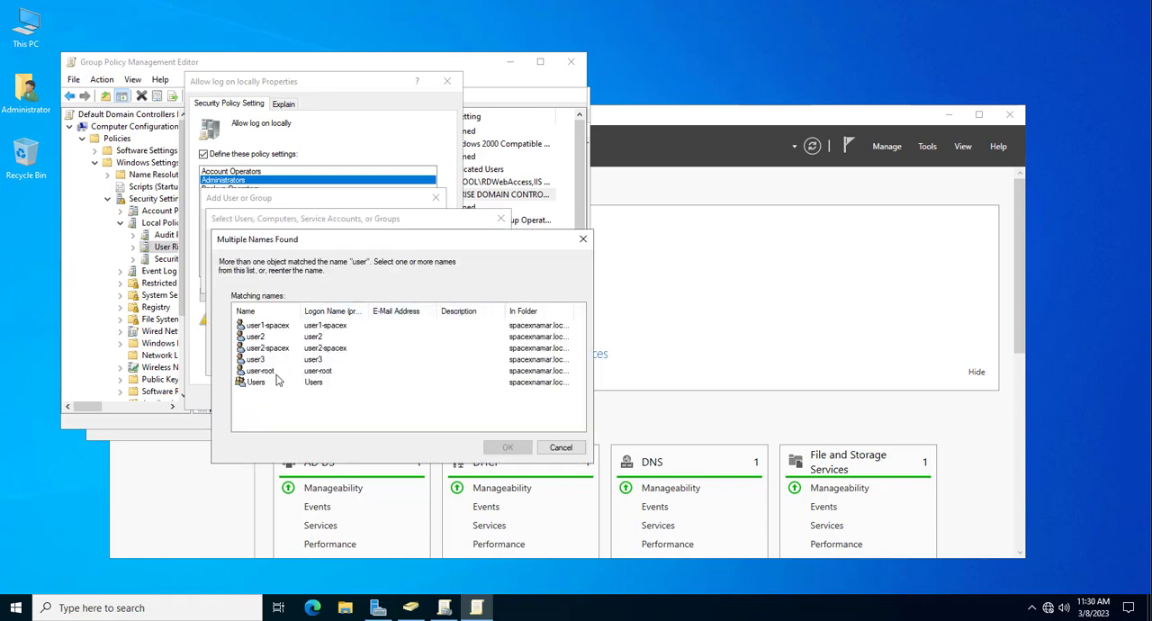
click(277, 372)
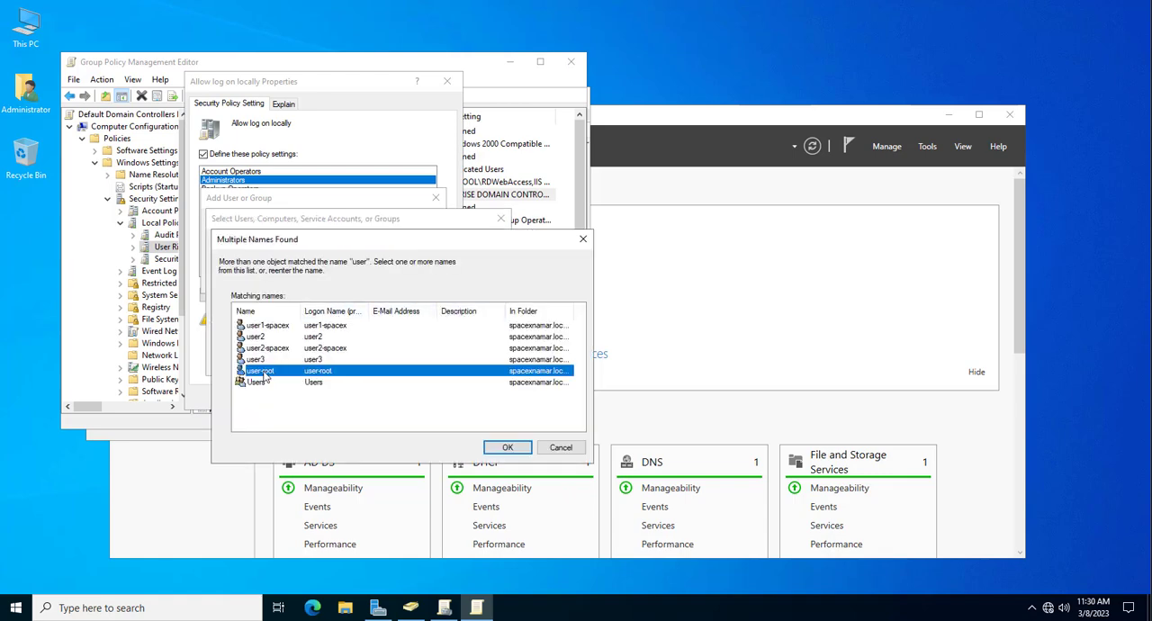
click(506, 448)
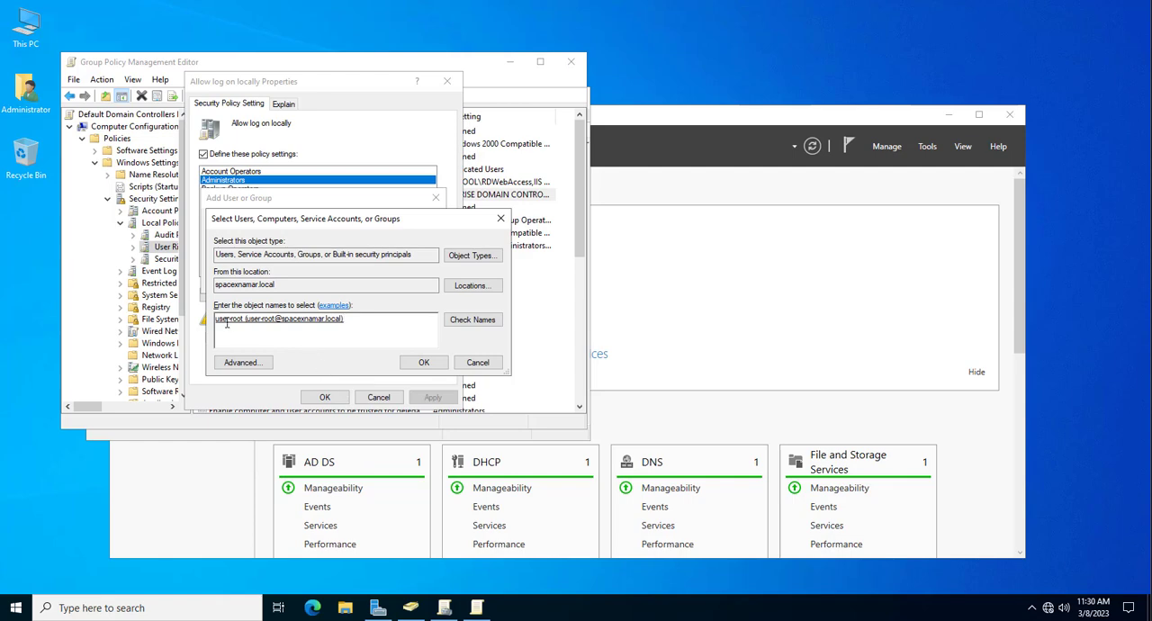
click(424, 362)
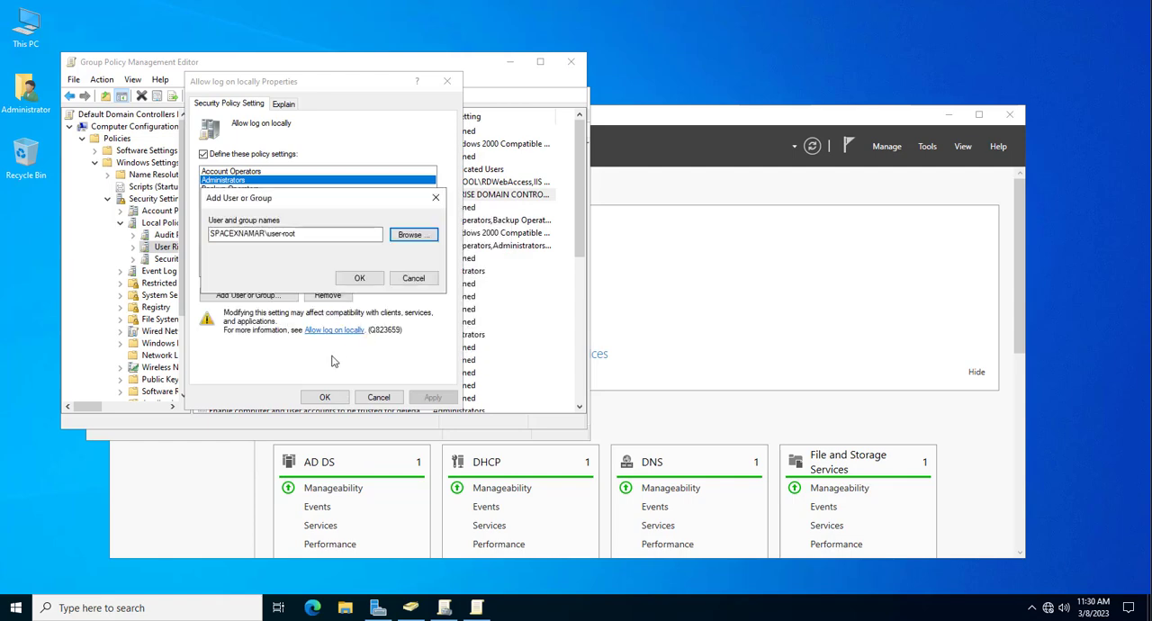
click(360, 279)
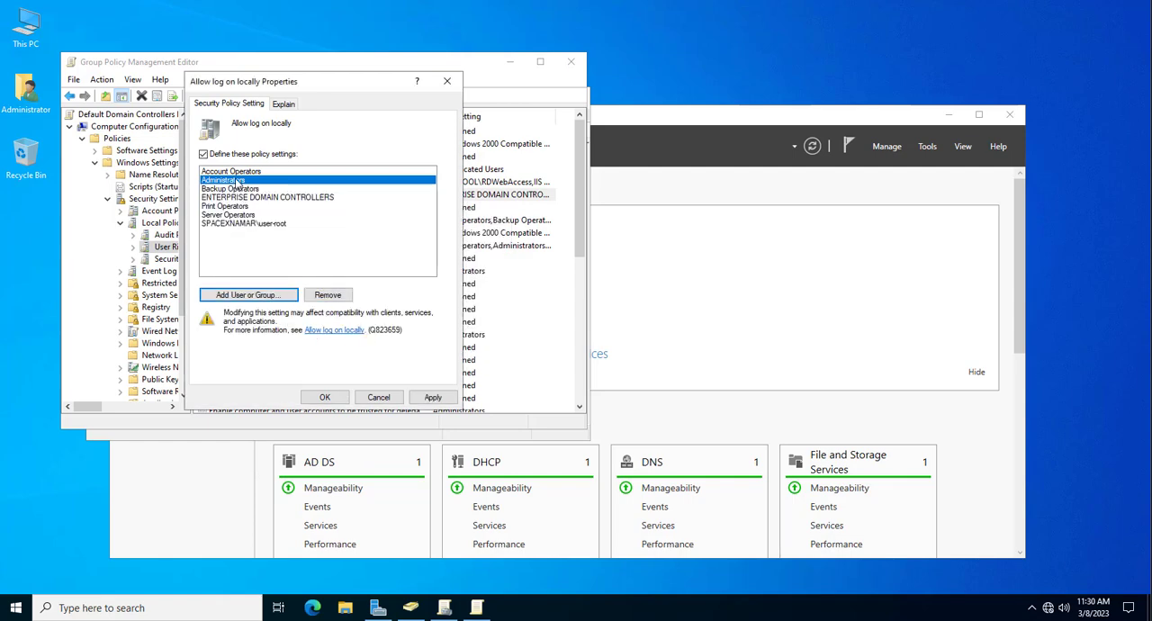
click(232, 224)
click(432, 397)
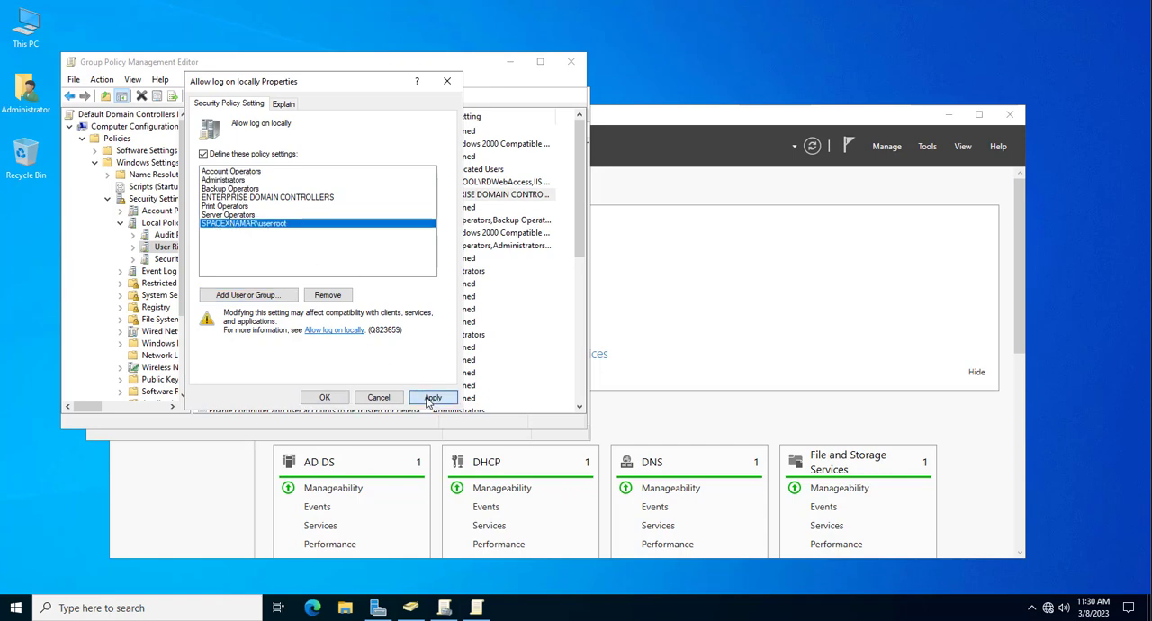
click(339, 401)
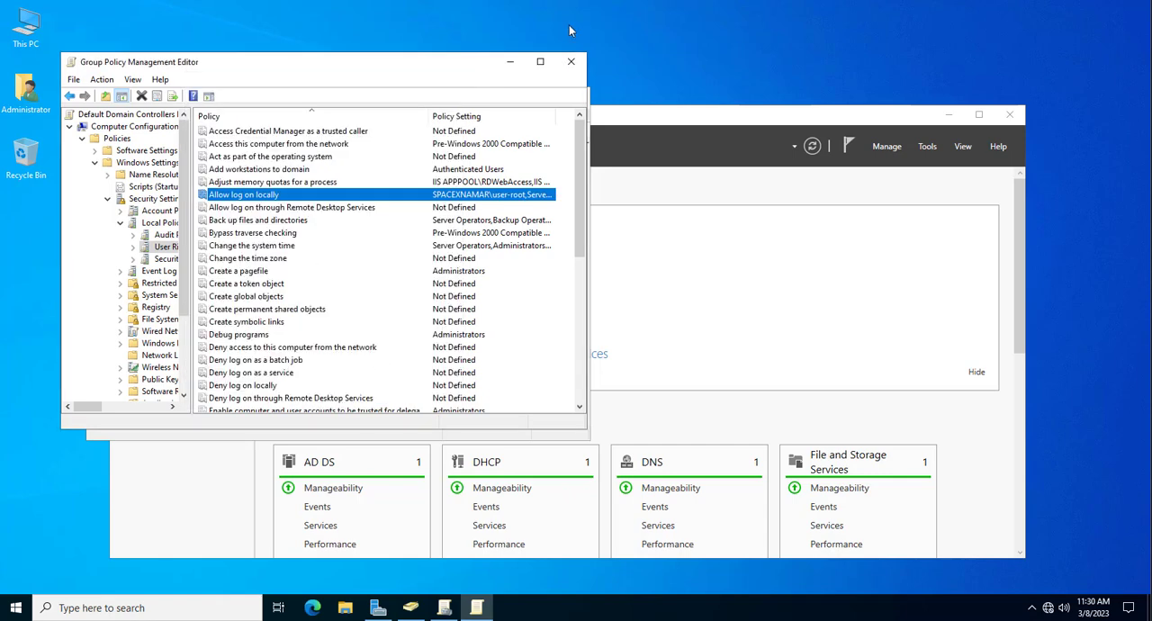
- Close the Group Policy Management Editor, Group Policy Management and Server Manager
click(571, 61)
click(577, 97)
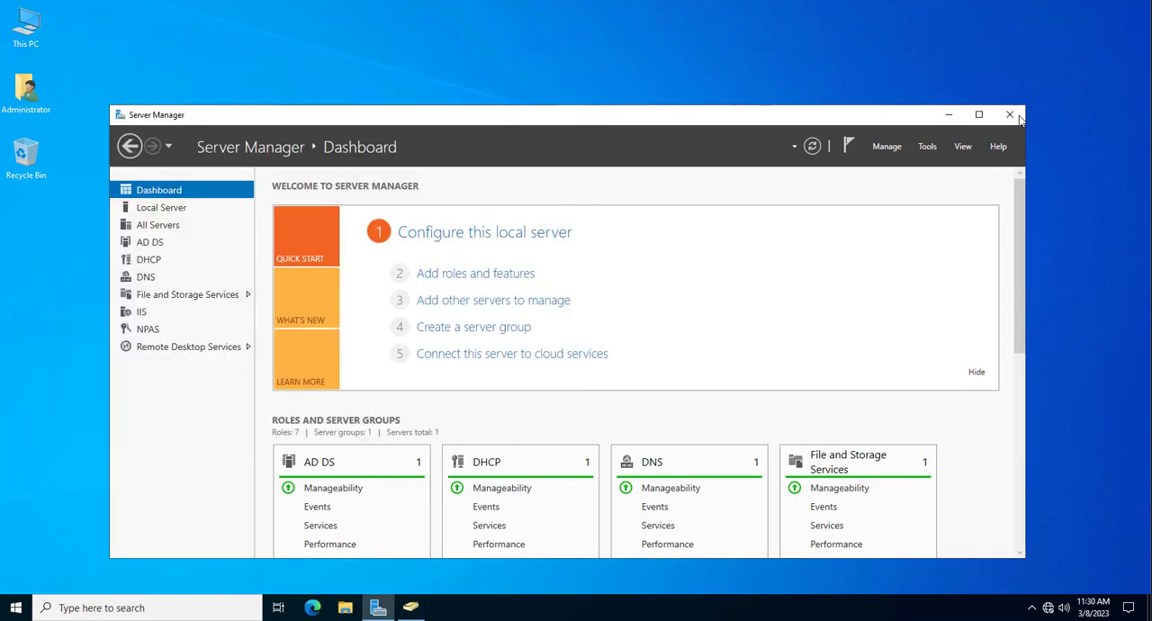
click(1010, 114)
- Open a Command Prompt, force a policy refresh with gpupdate /force, and close the window
key(super+r)
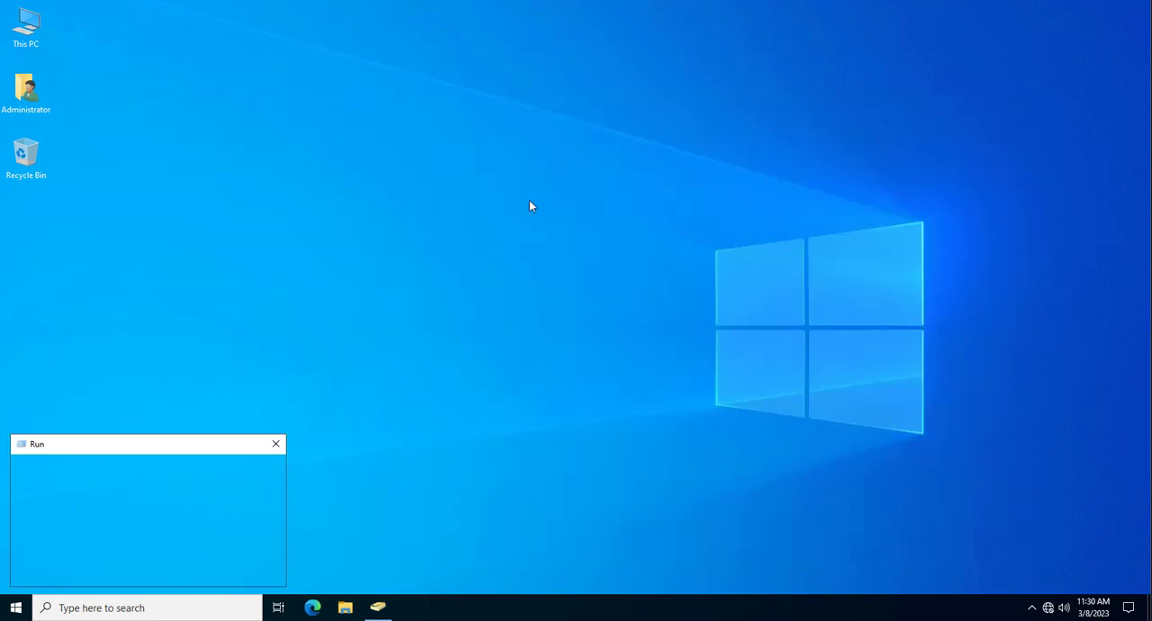
text(cmd)
key(Return)
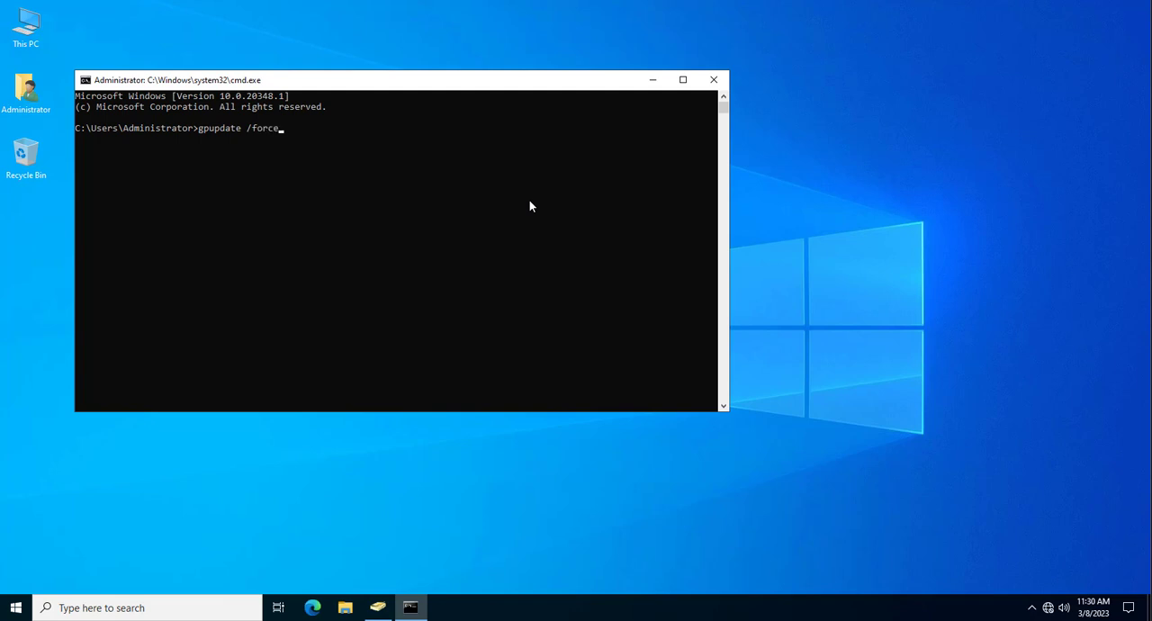
key(Return)
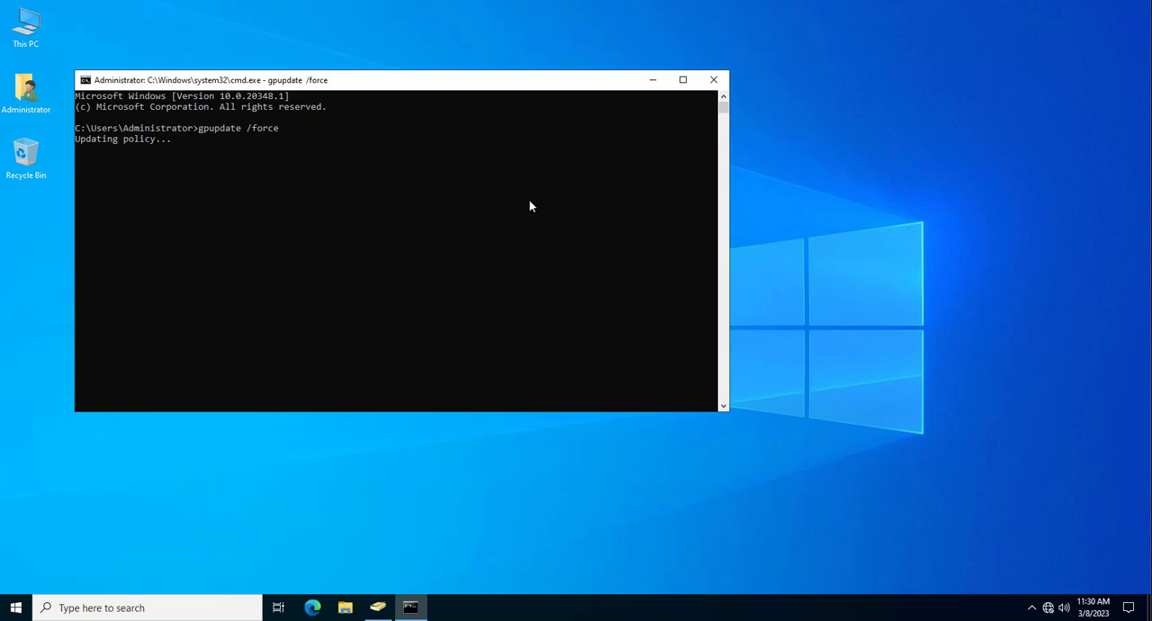
click(714, 81)
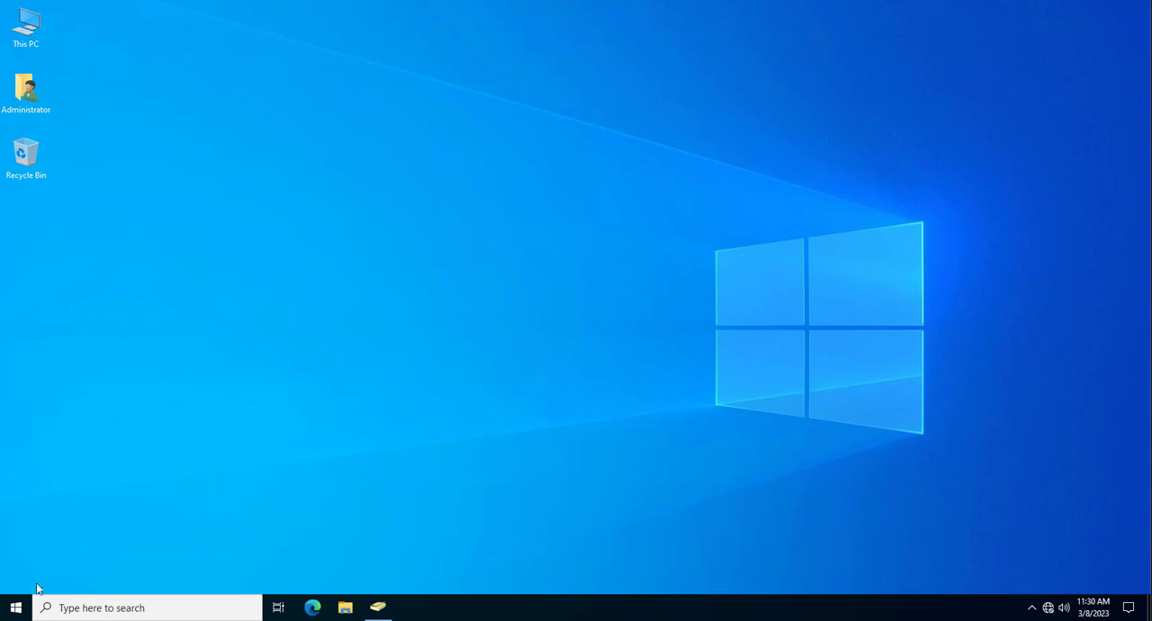
- Sign out of the Administrator session
click(20, 605)
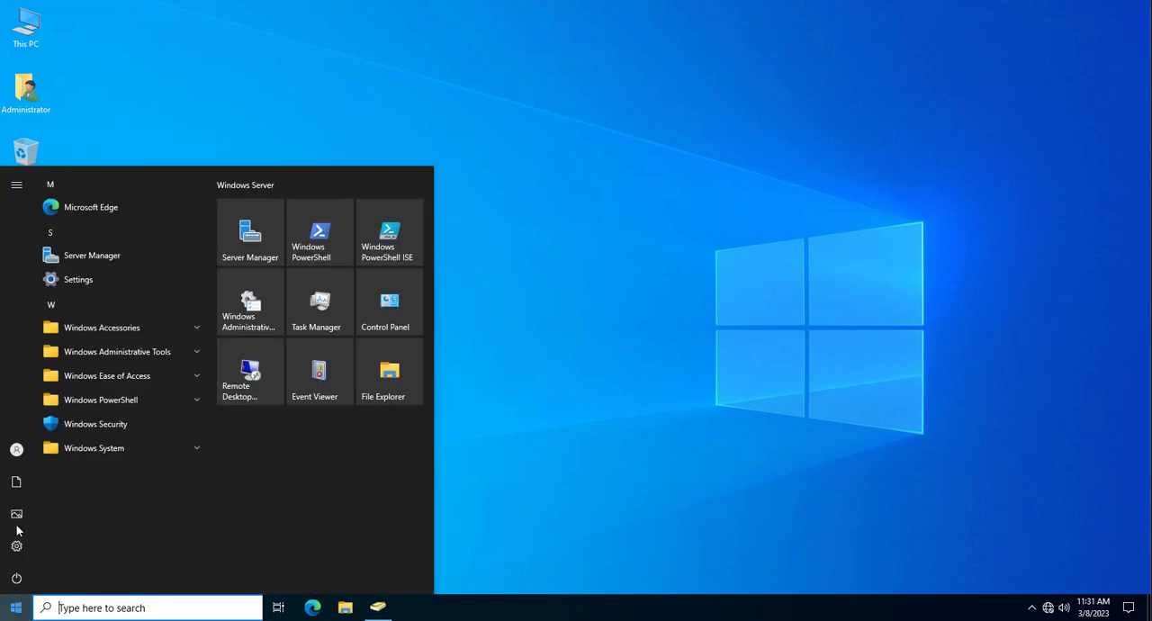
click(17, 450)
click(34, 416)
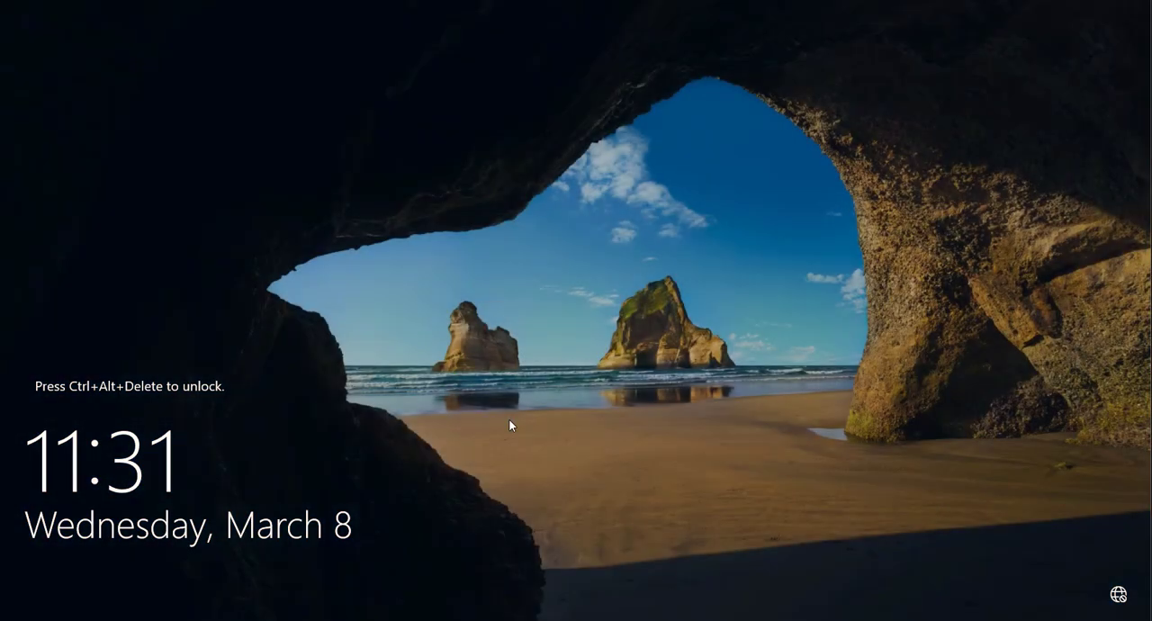
- Unlock the sign-in screen and sign in to the SPACEXNAMAR domain as user-root with the account password
key(ctrl+alt+Delete)
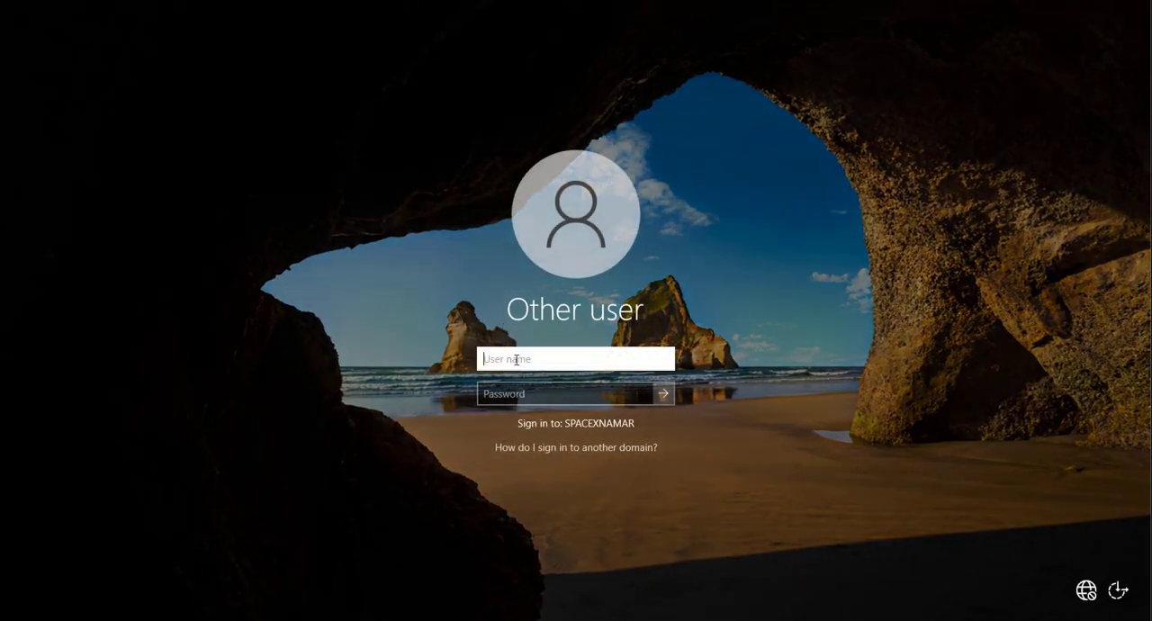
text(user-root)
click(536, 395)
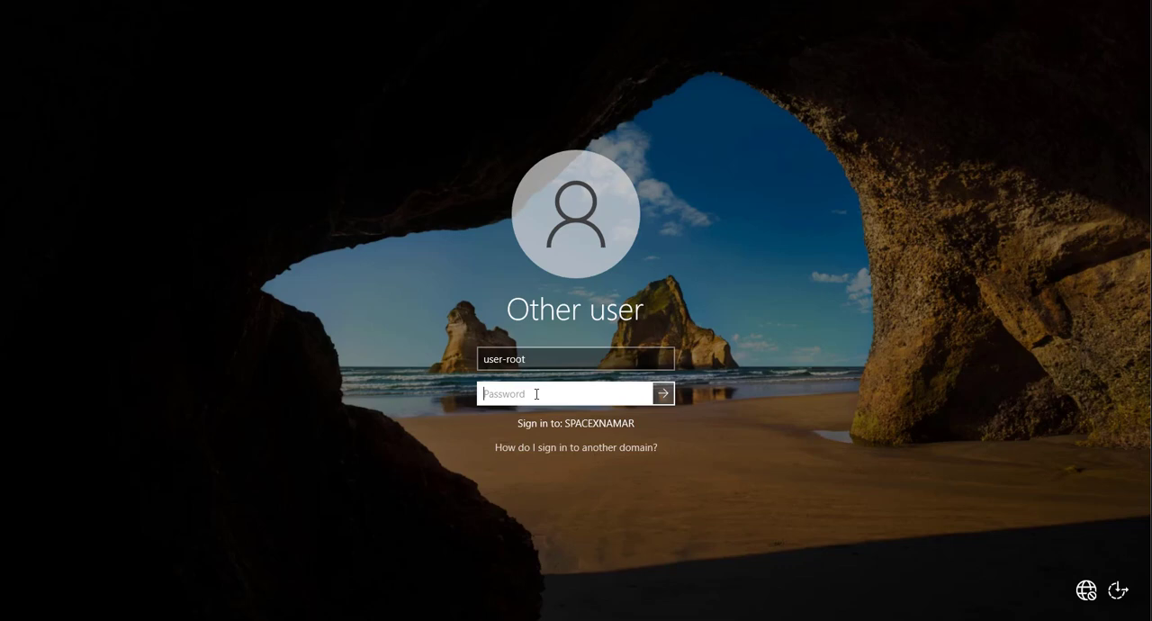
text(••)
key(Return)
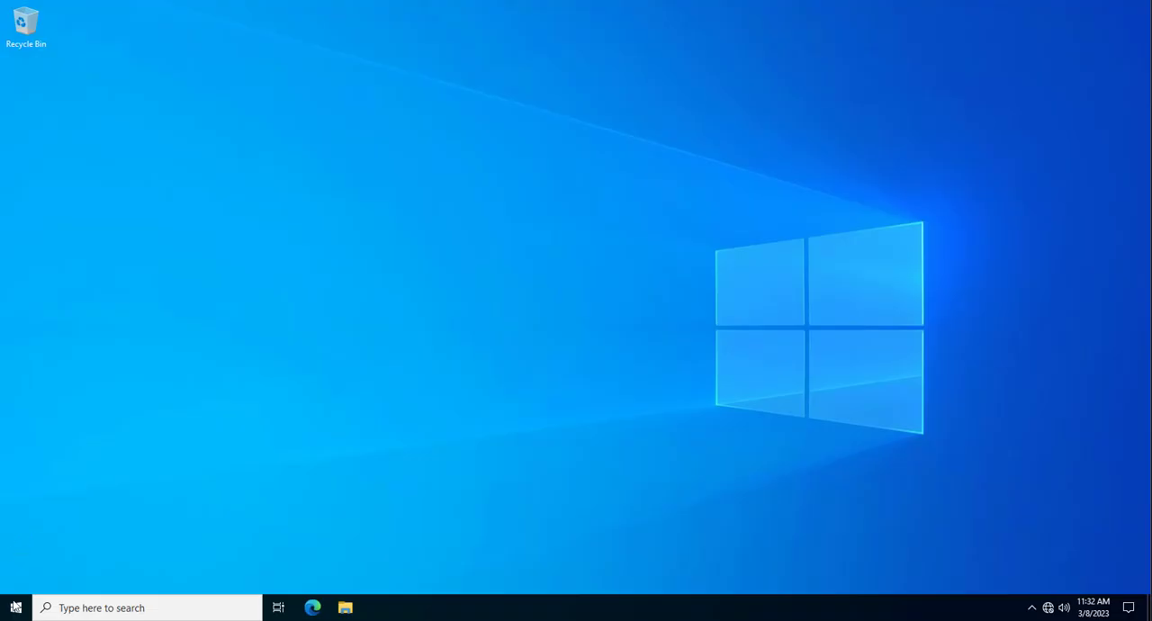
- Launch Server Manager and authorize the elevation prompt as user-root with the account password
click(15, 611)
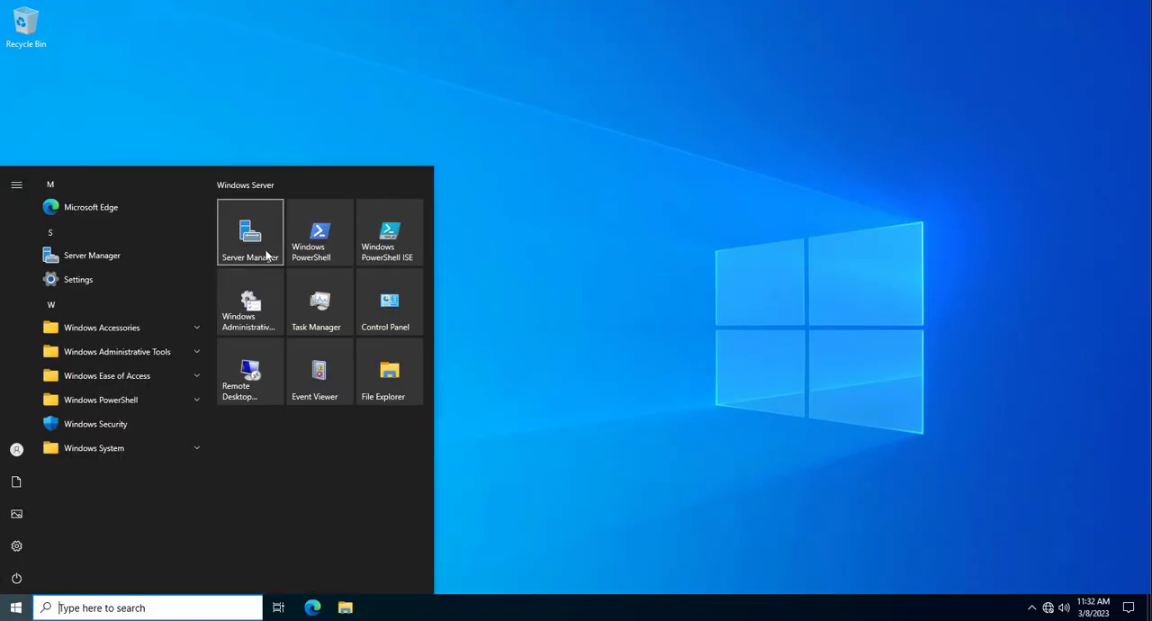
click(289, 358)
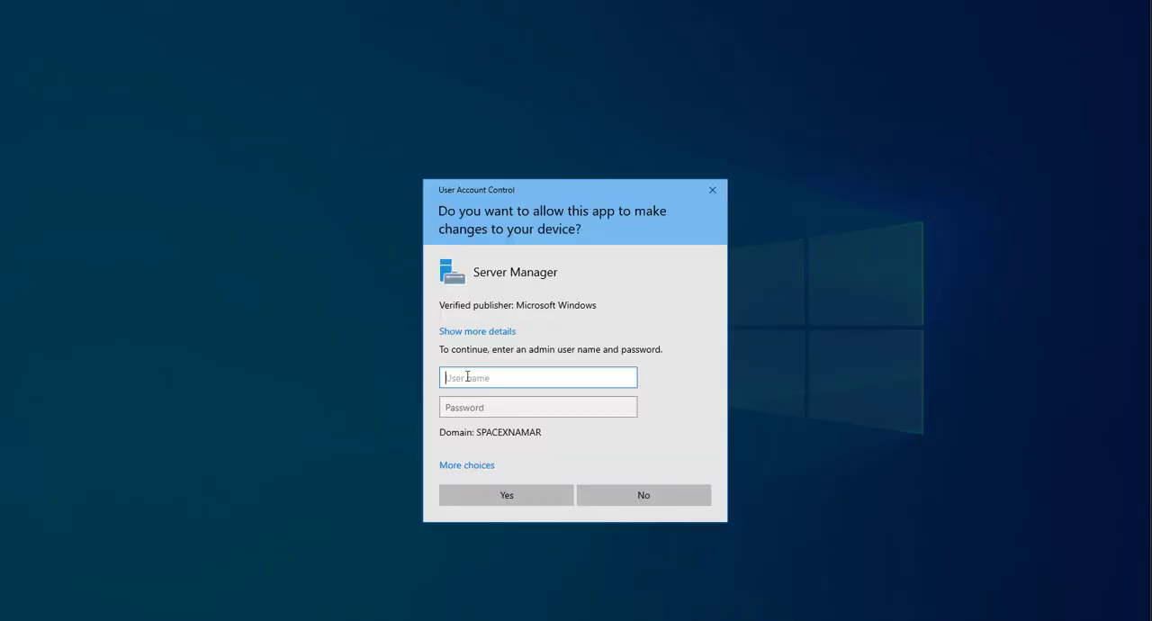
text(user-root)
click(519, 407)
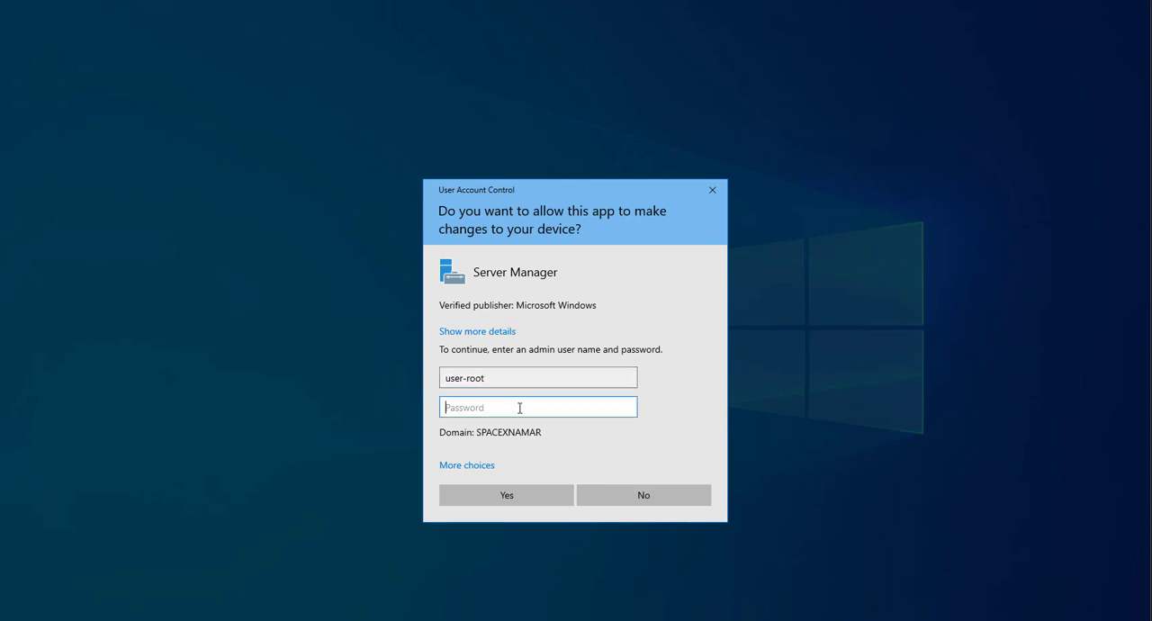
text(••)
click(543, 493)
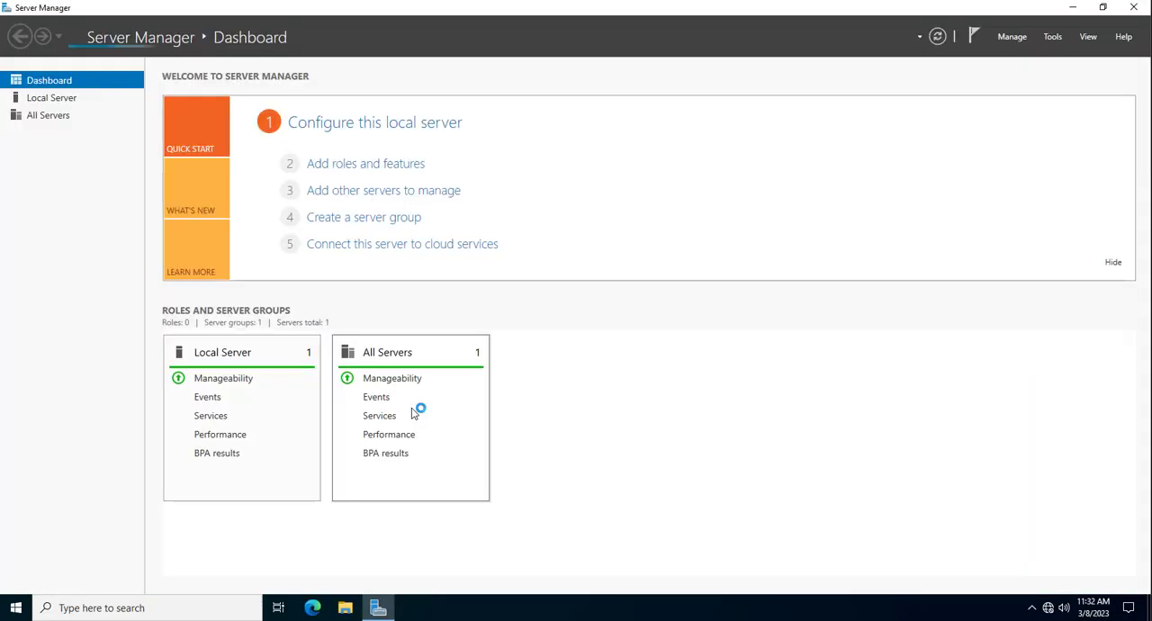
- Open Active Directory Users and Computers for SRV-2K23 from the AD DS role and display the spacex OU under spacexnamar.local
click(52, 130)
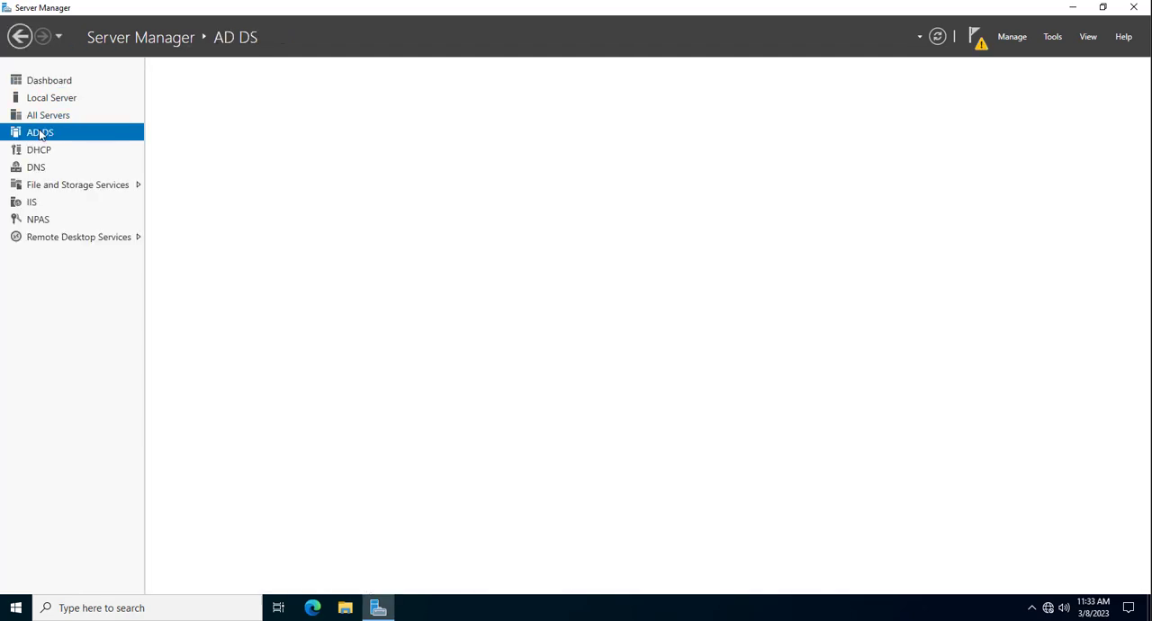
right_click(282, 162)
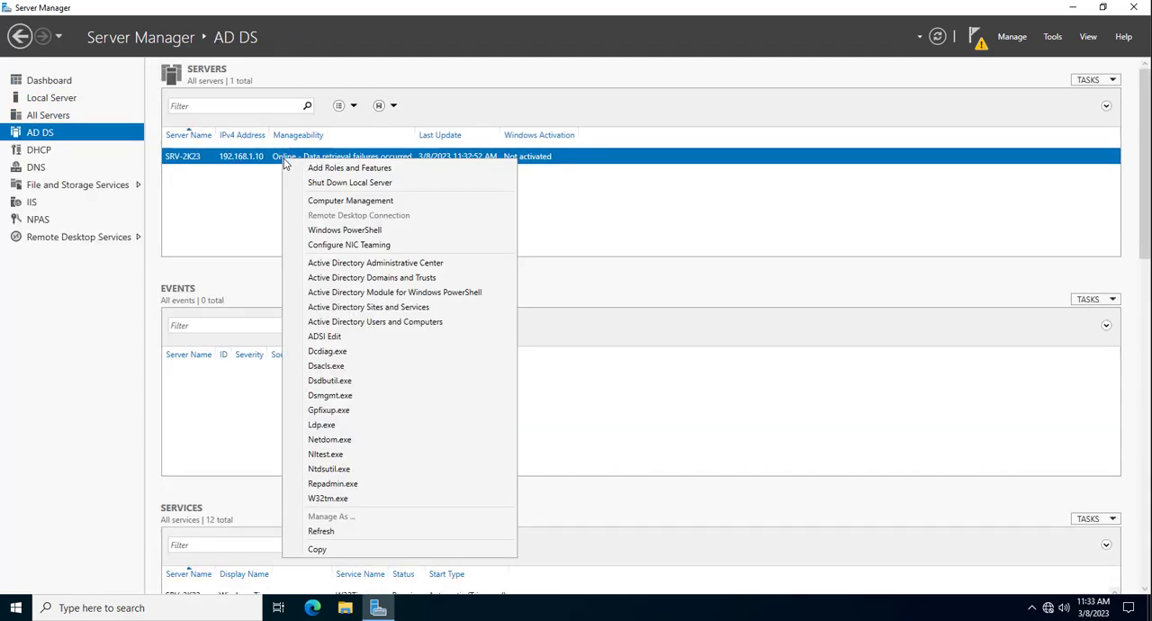
click(350, 324)
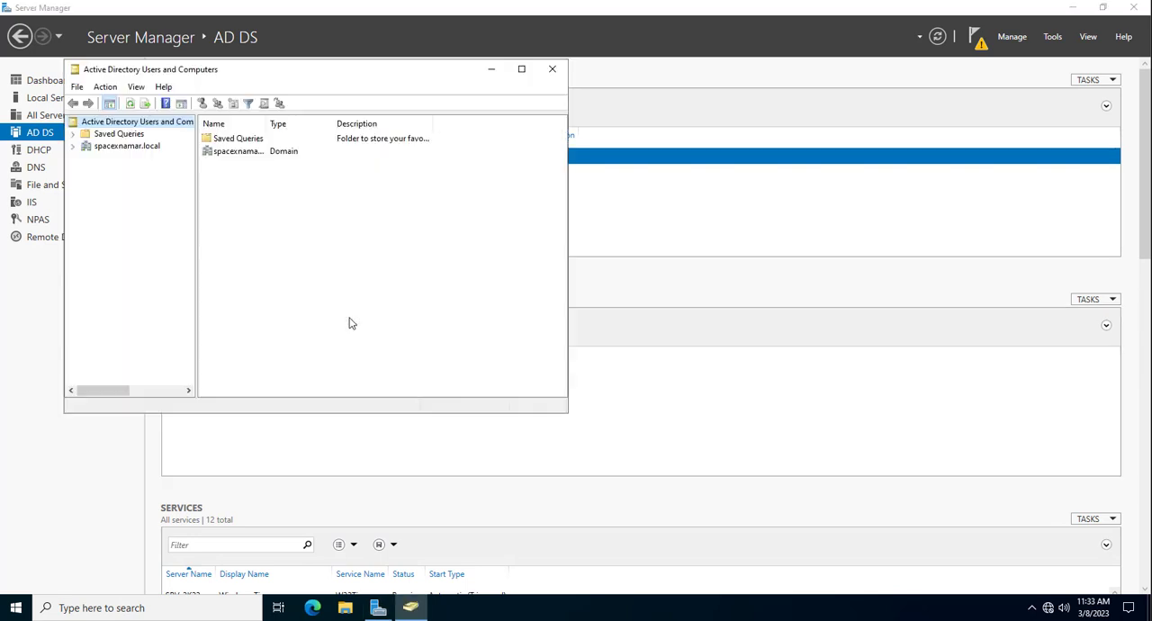
click(74, 147)
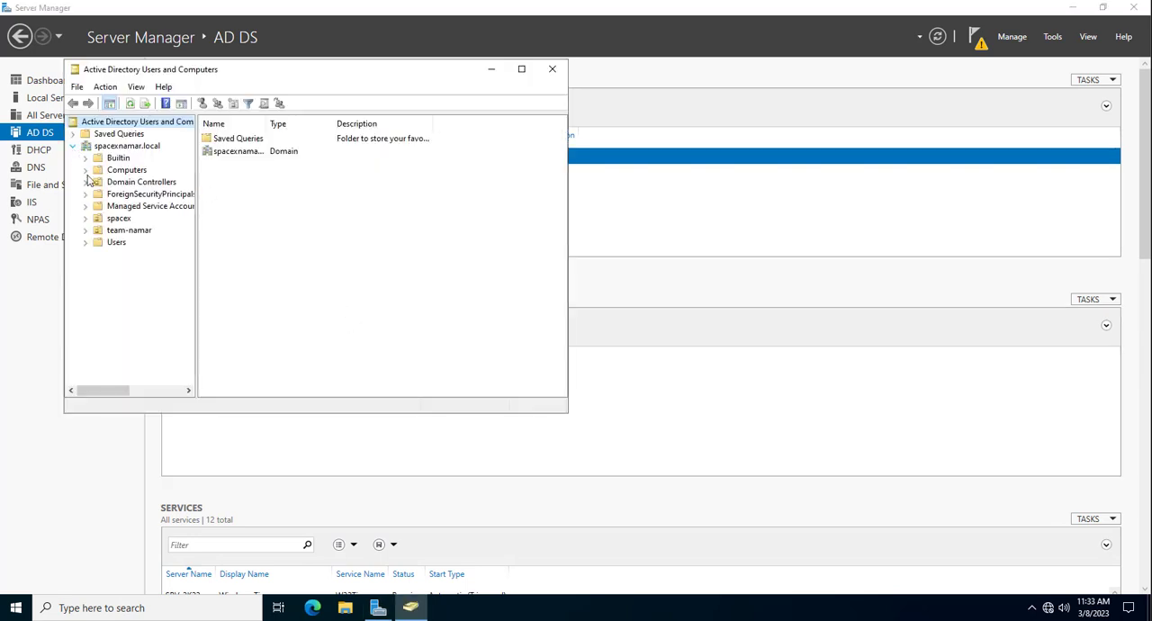
click(115, 218)
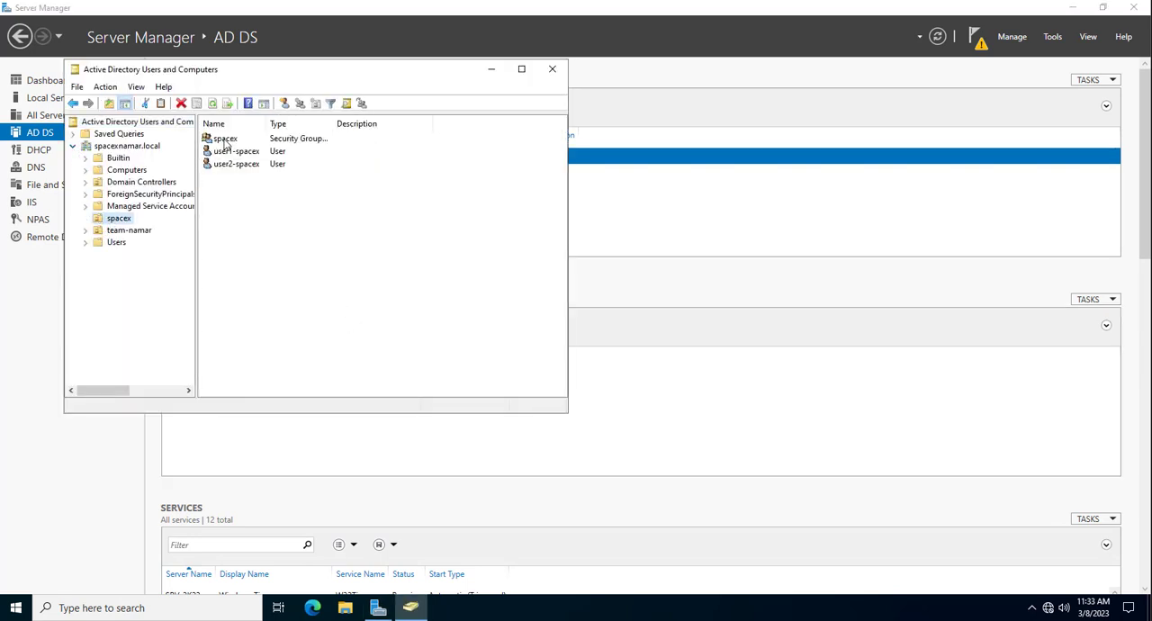
click(237, 199)
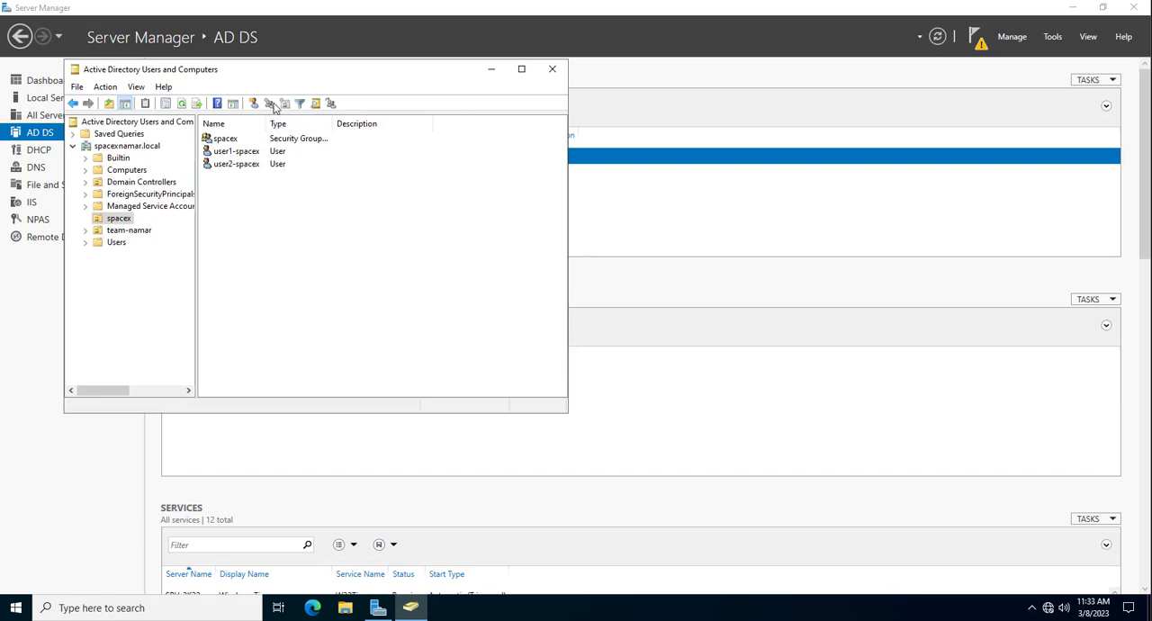
- Start a new user in the spacex OU with user3-spacex as both first name and logon name, and continue to the password settings
right_click(274, 205)
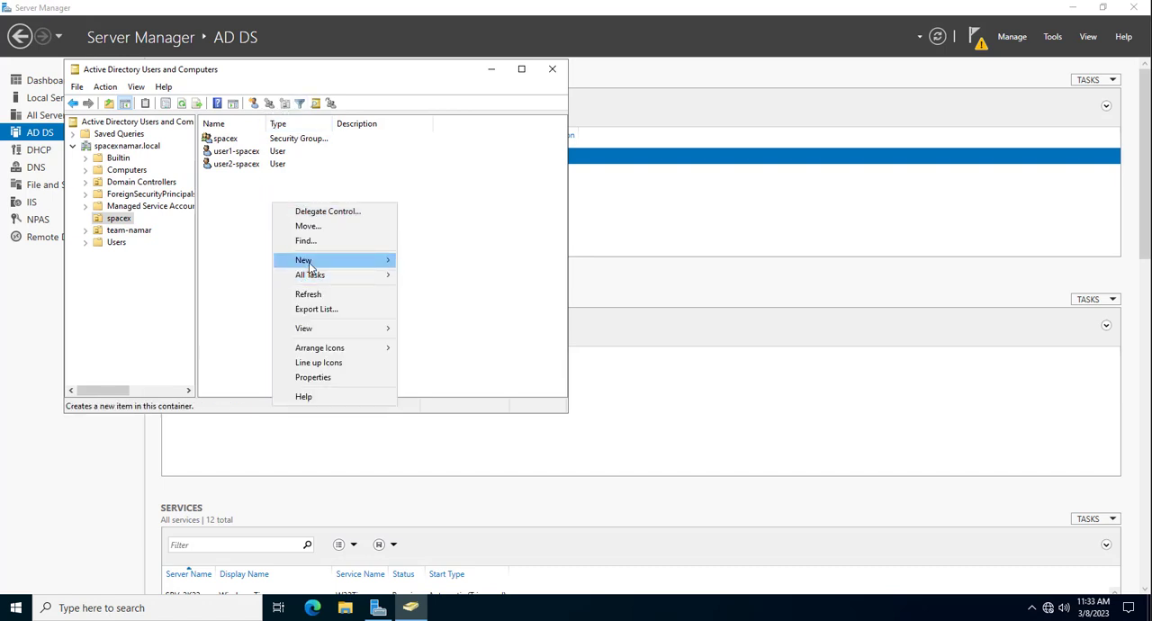
mouse_move(383, 260)
click(438, 263)
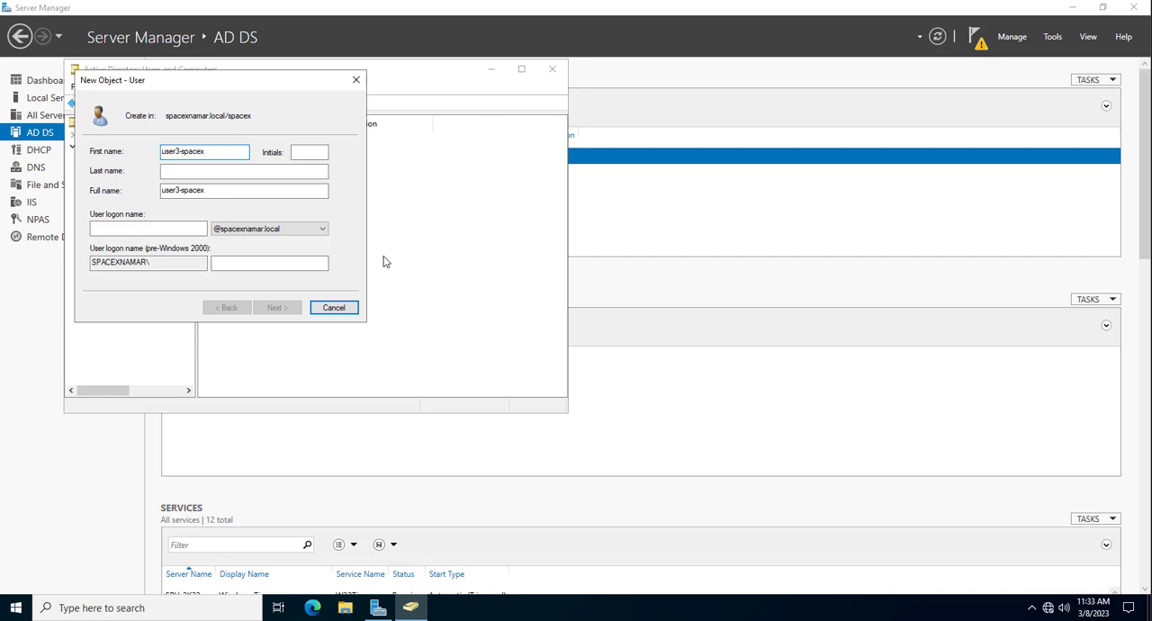
double_click(197, 151)
key(ctrl+c)
click(153, 228)
key(ctrl+v)
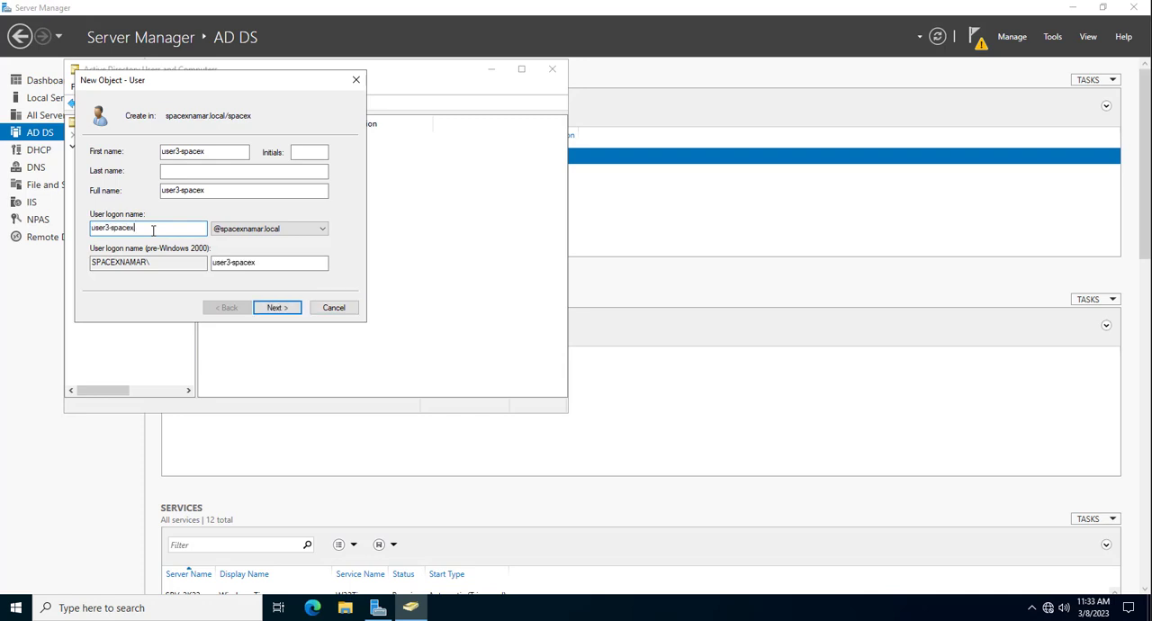
click(278, 307)
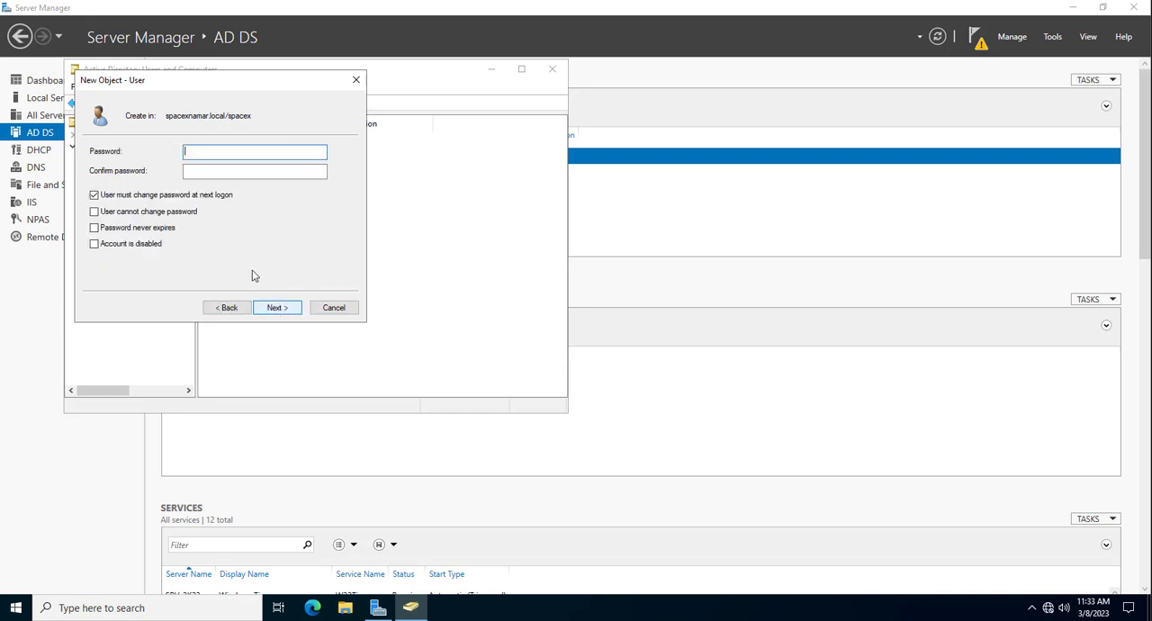
- Set and confirm the new account's password, enable User cannot change password and Password never expires, and finish creating the user
click(94, 211)
click(95, 228)
click(222, 153)
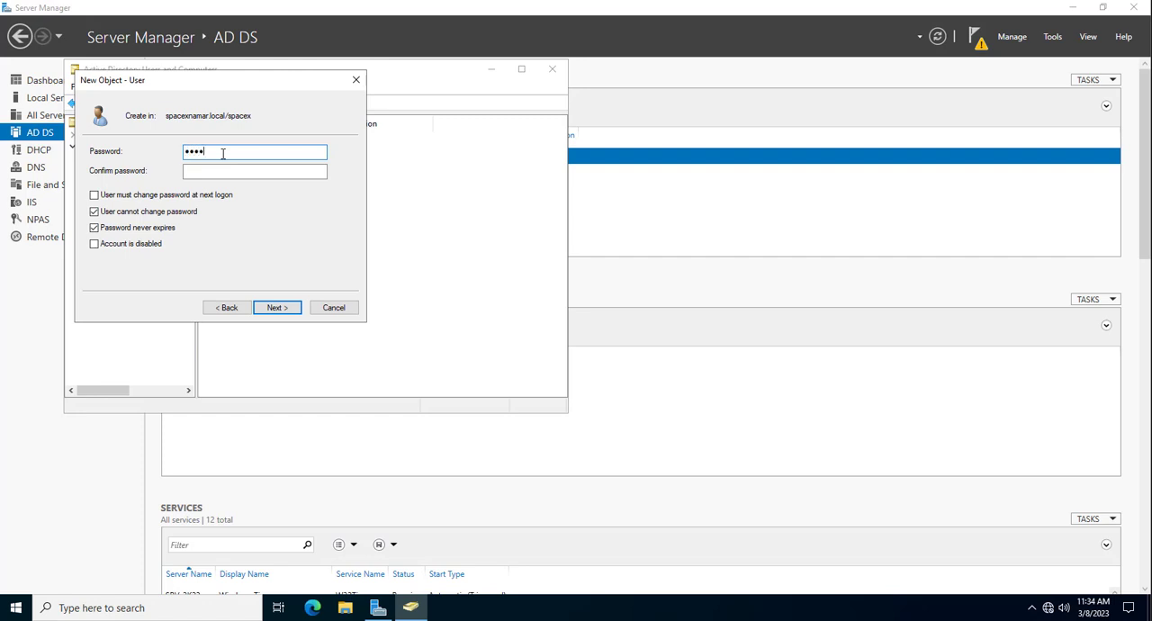
key(BackSpace)
key(BackSpace)
click(242, 169)
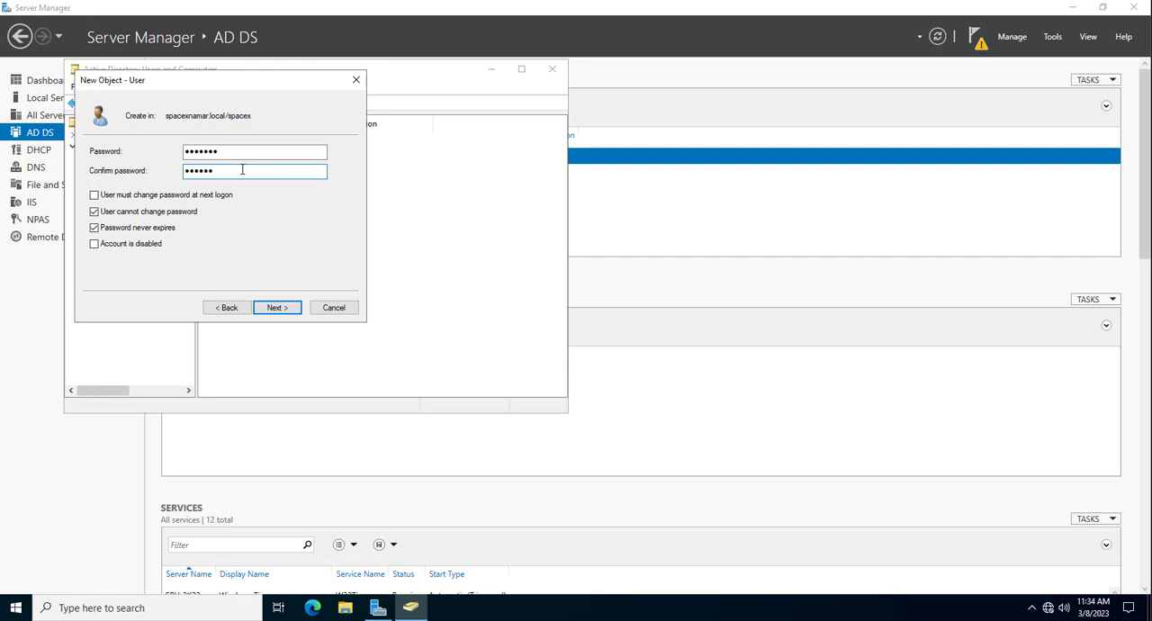
click(294, 307)
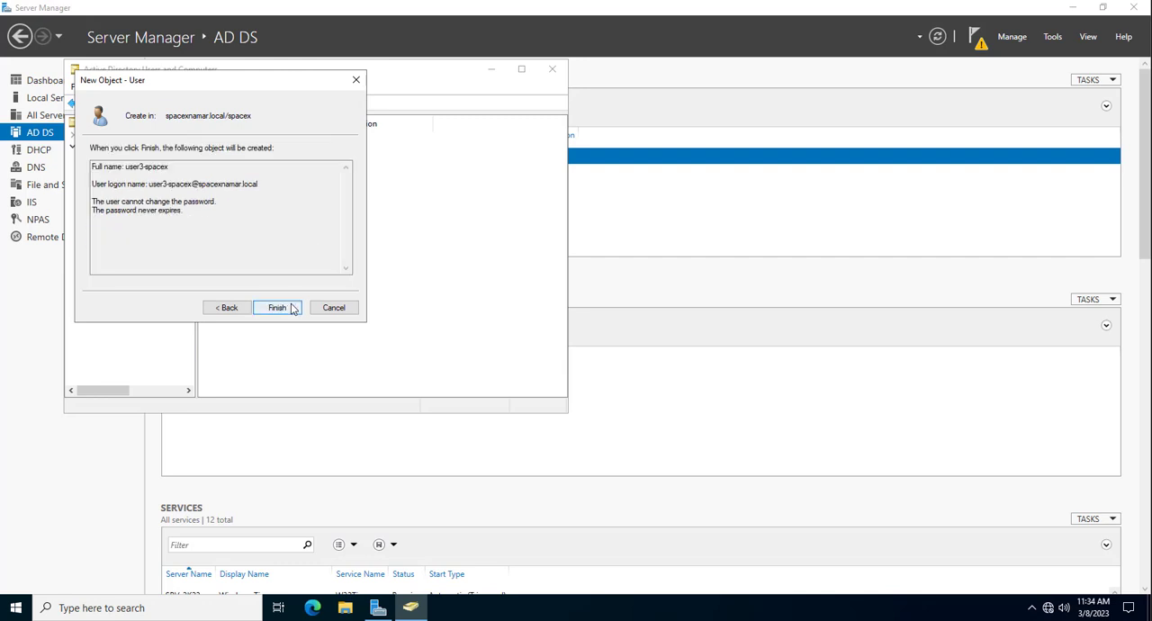
click(294, 306)
- Delete the user3-spacex account from the spacex OU and confirm the deletion
click(234, 177)
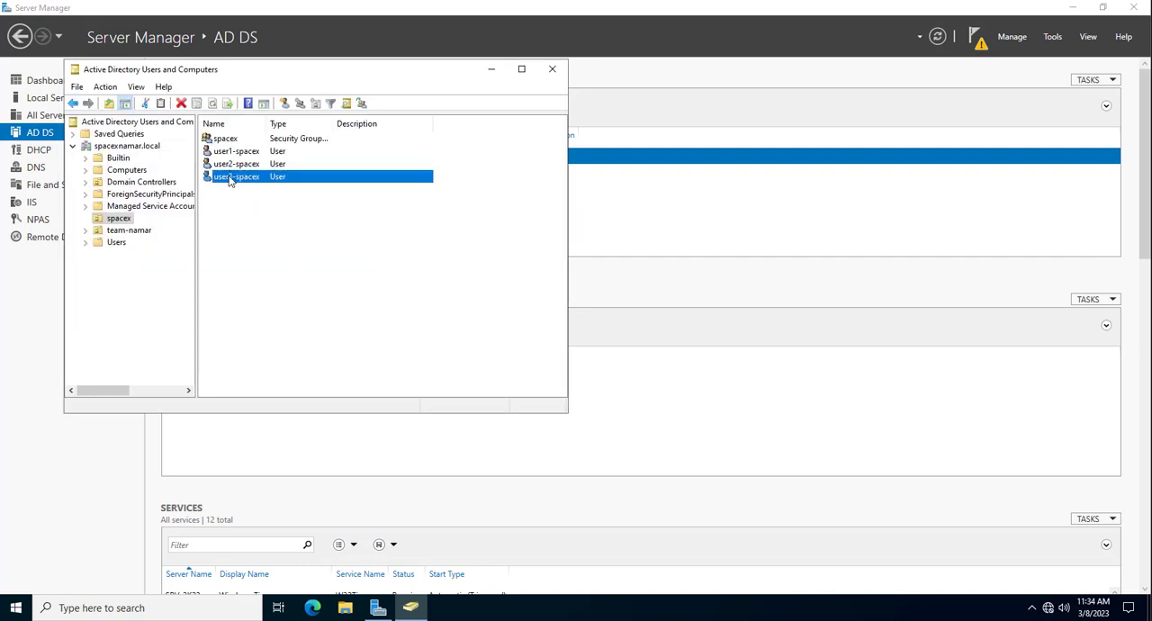
click(275, 177)
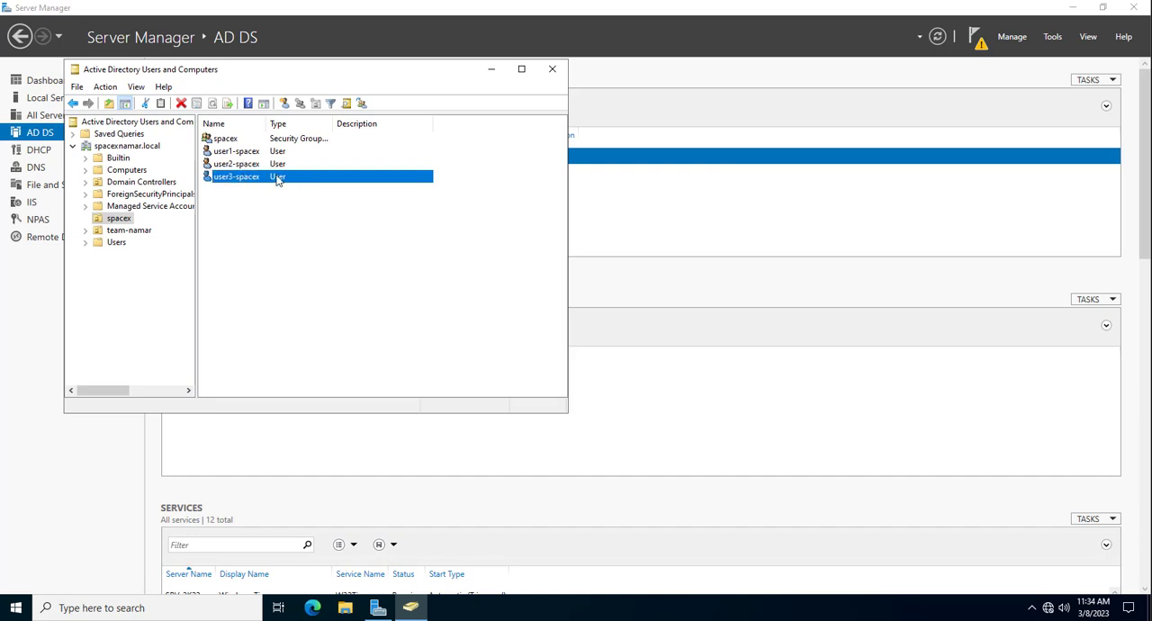
right_click(256, 178)
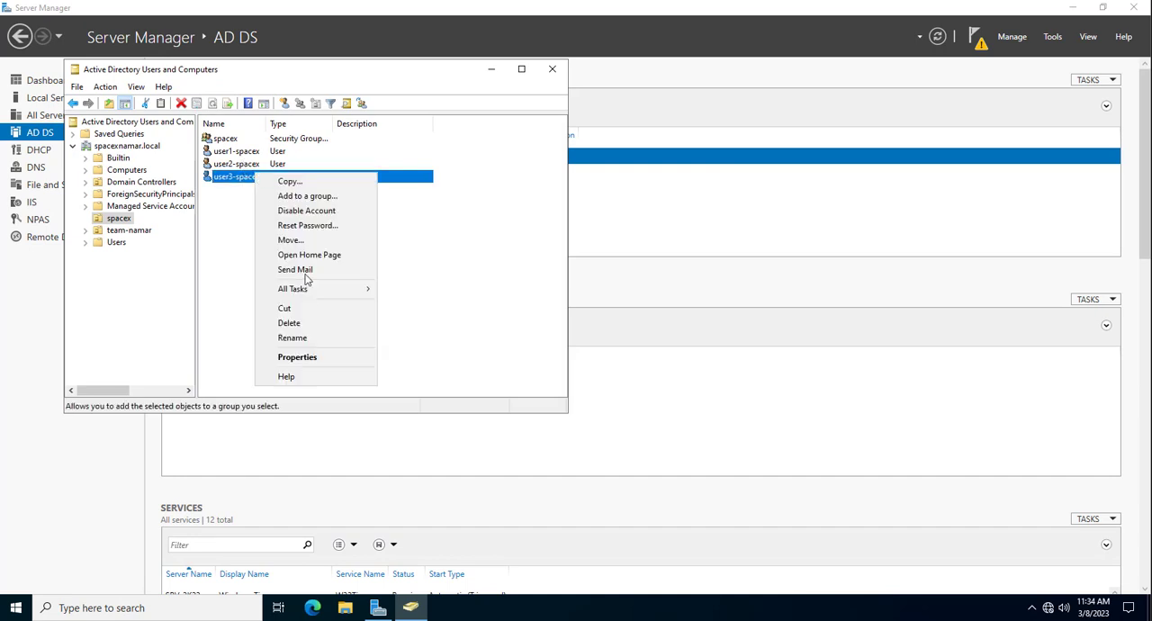
click(289, 324)
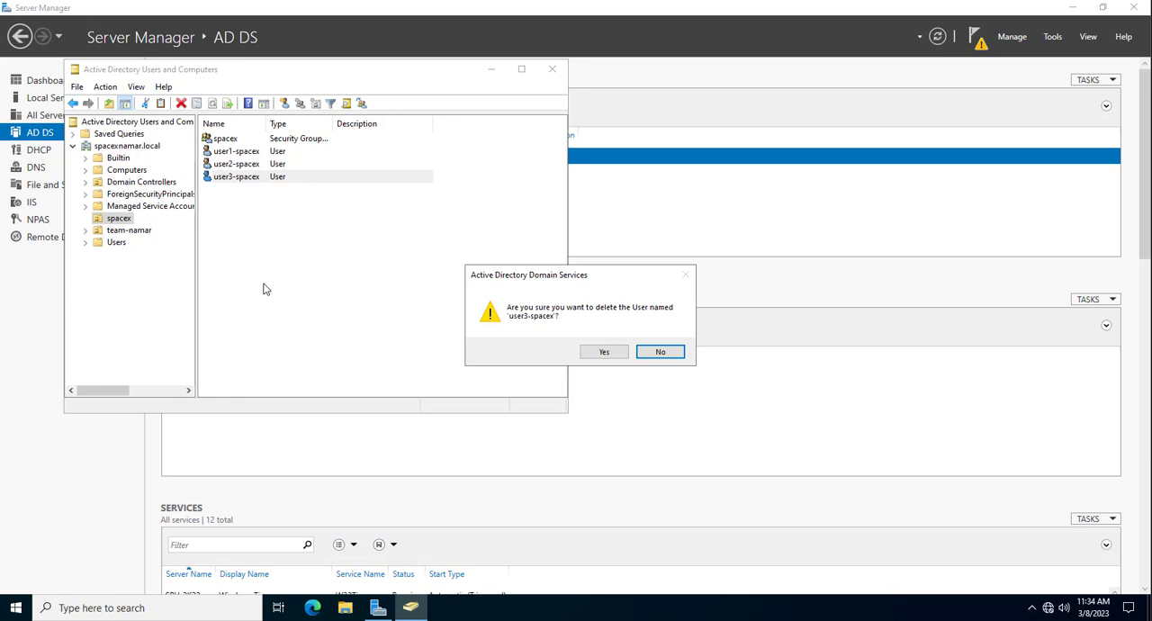
click(596, 351)
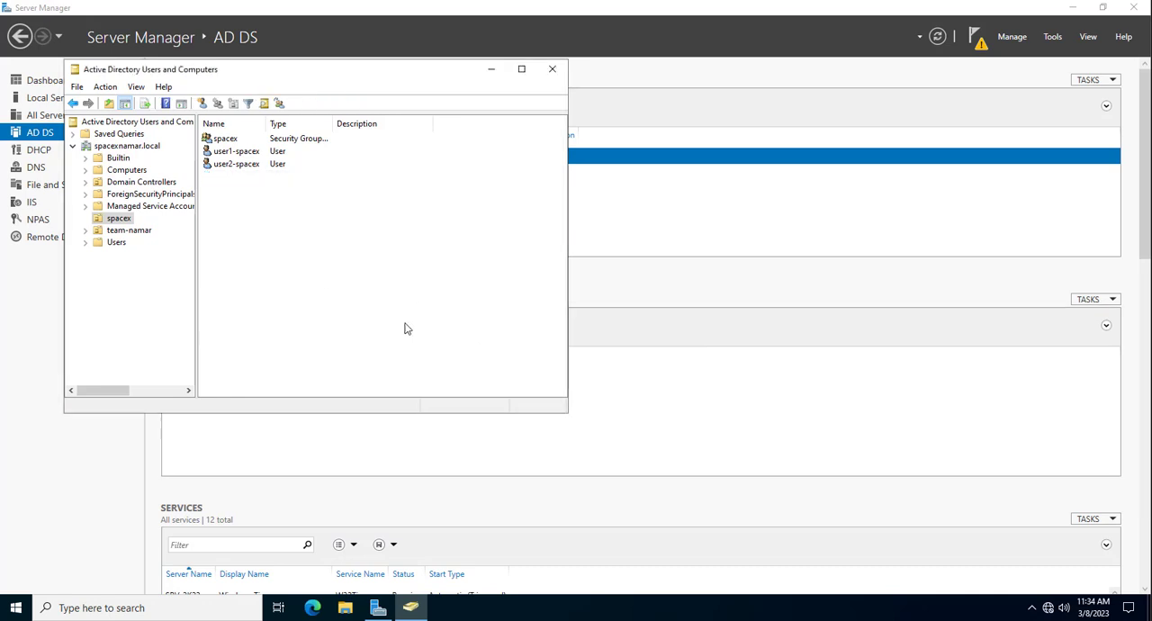
- Try to delete user3 from the team-namar OU and return to the spacex OU
click(118, 232)
right_click(227, 164)
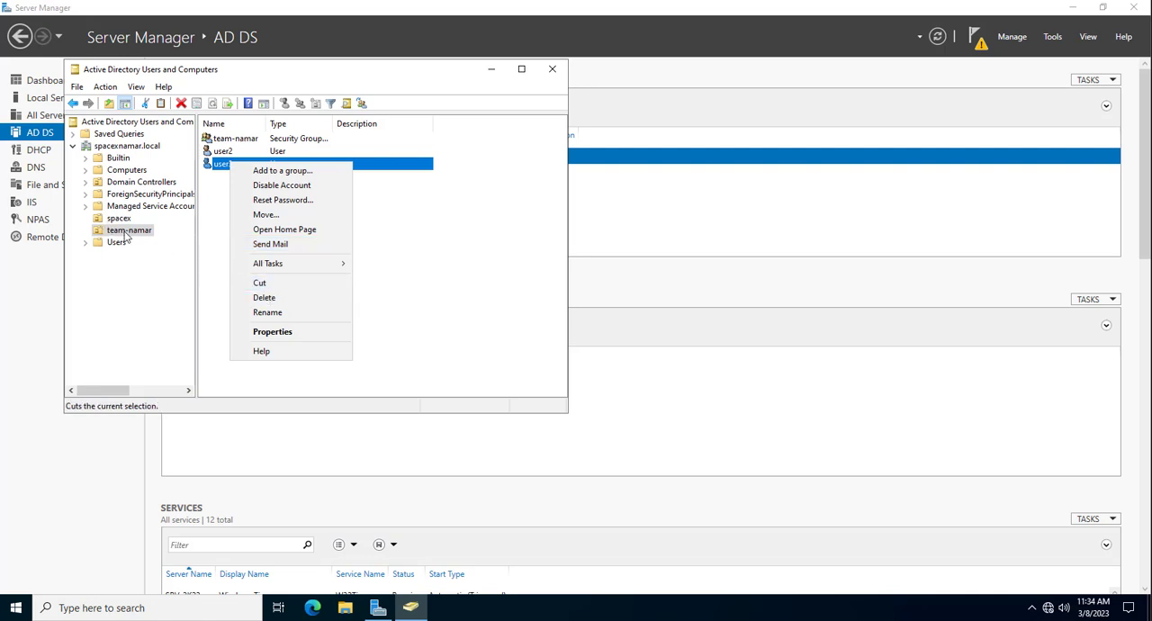
click(281, 298)
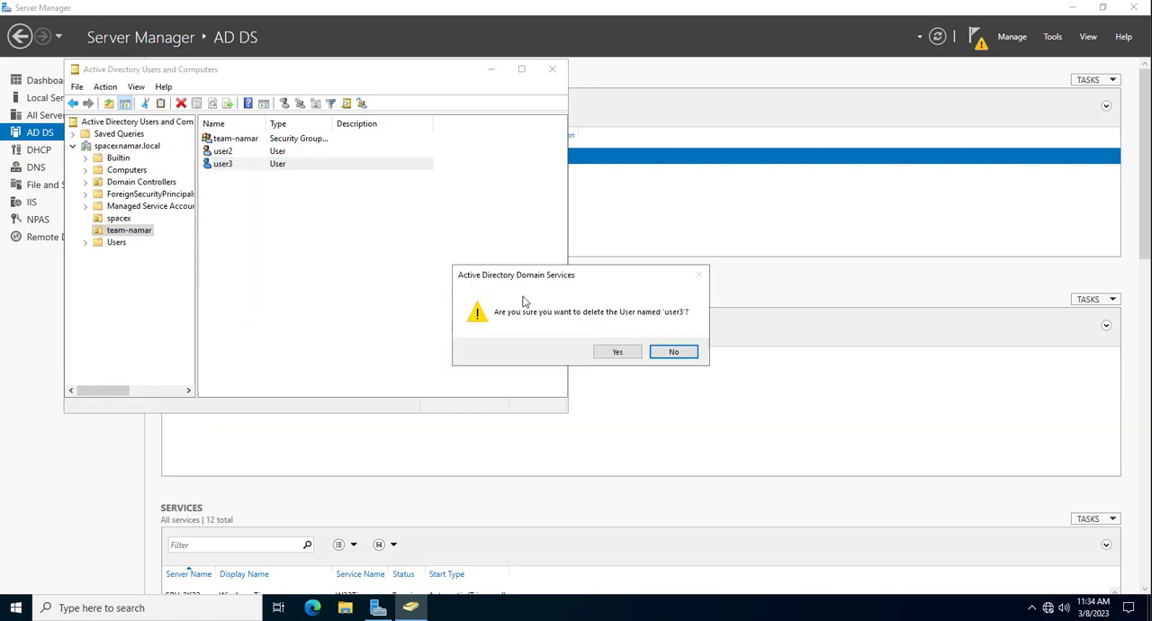
click(614, 352)
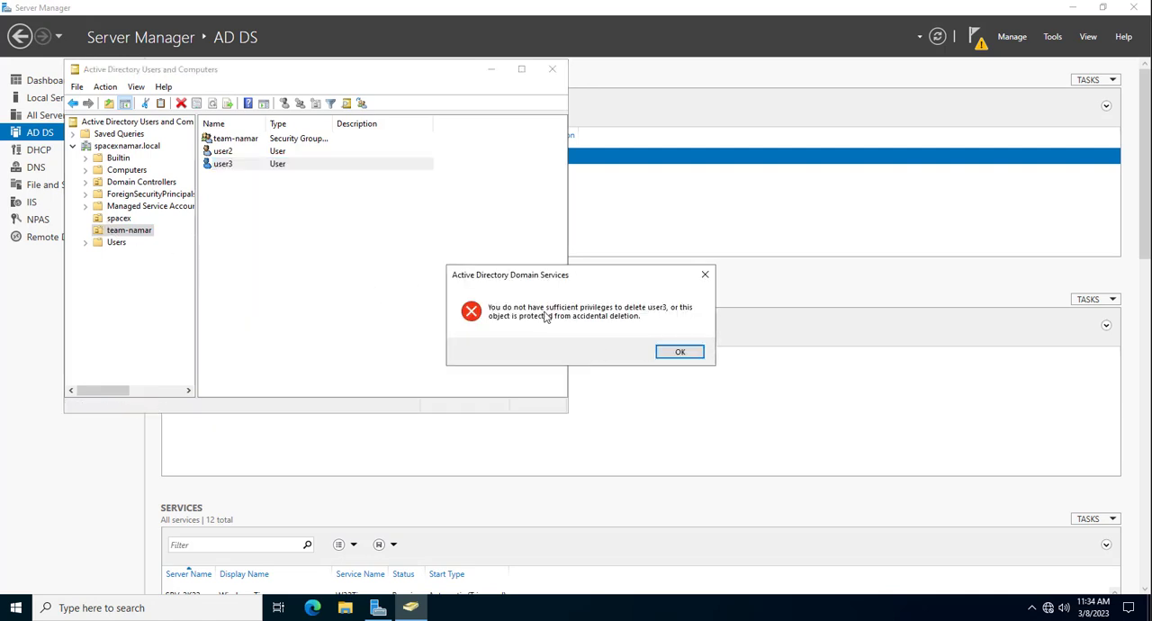
click(680, 352)
click(116, 220)
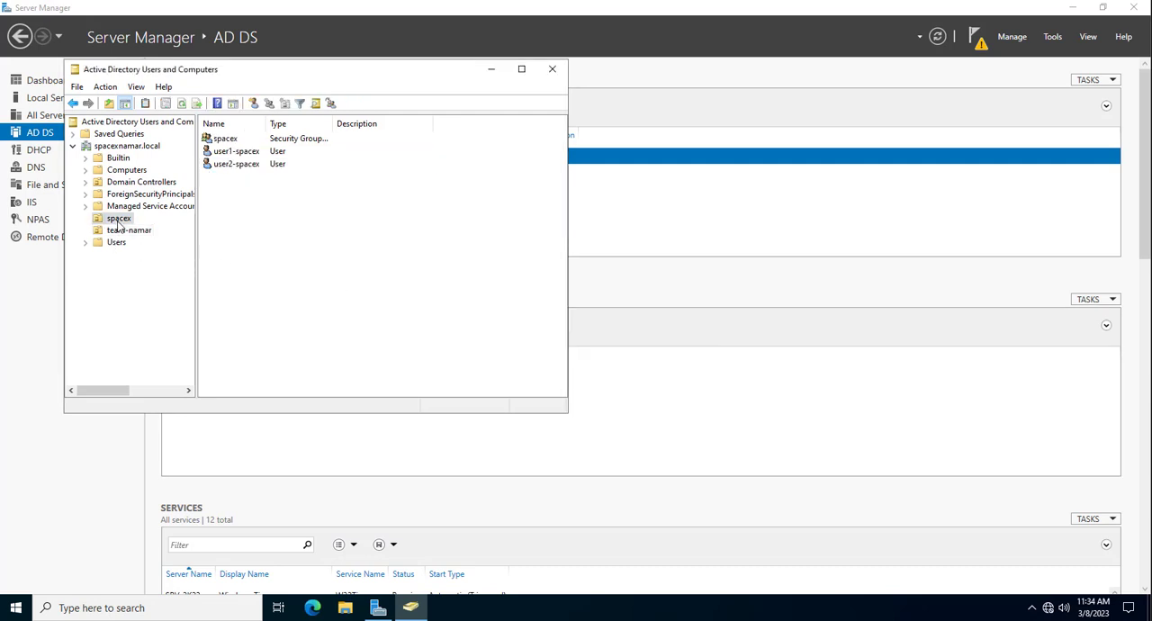
right_click(248, 167)
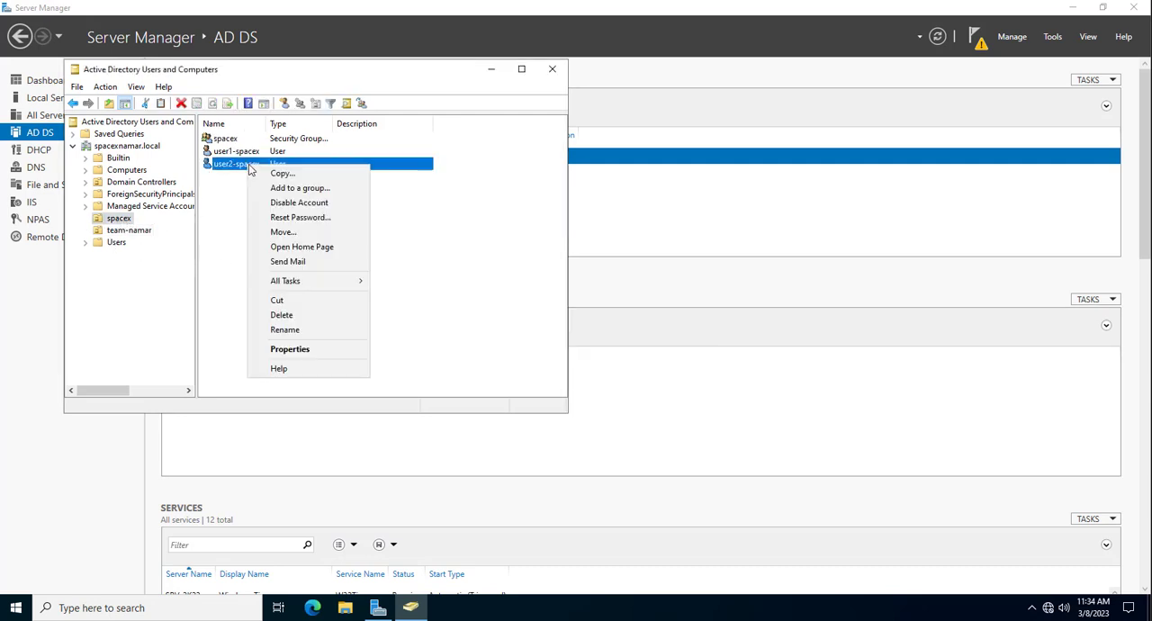
click(305, 188)
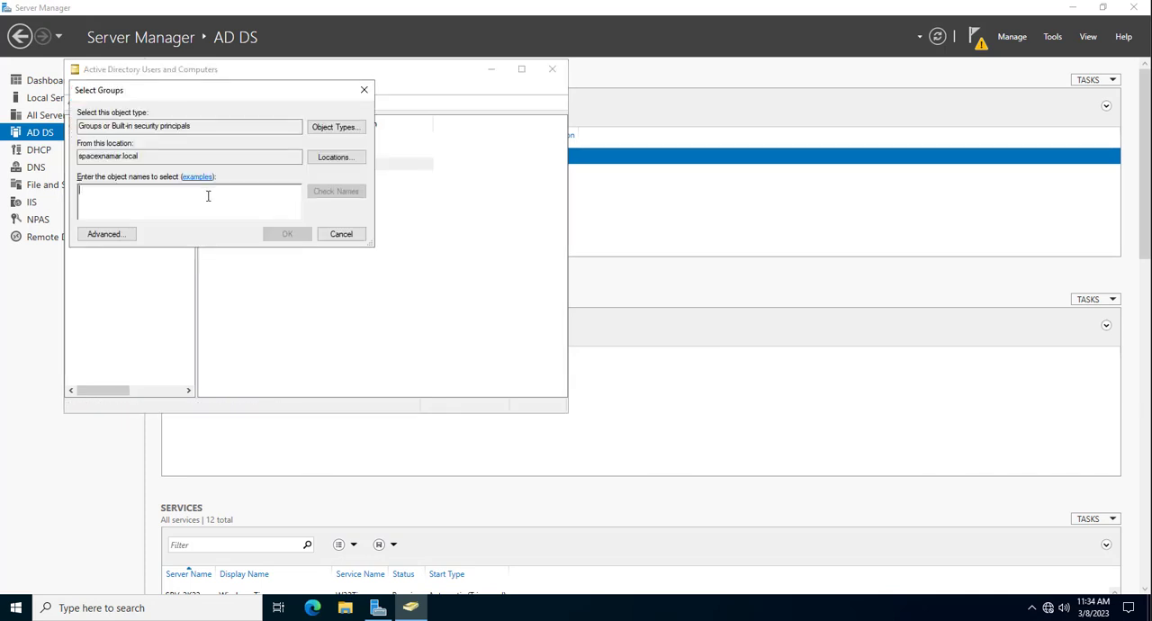
click(342, 235)
- Reset the password of user2-spacex by entering and confirming a new account password
right_click(251, 168)
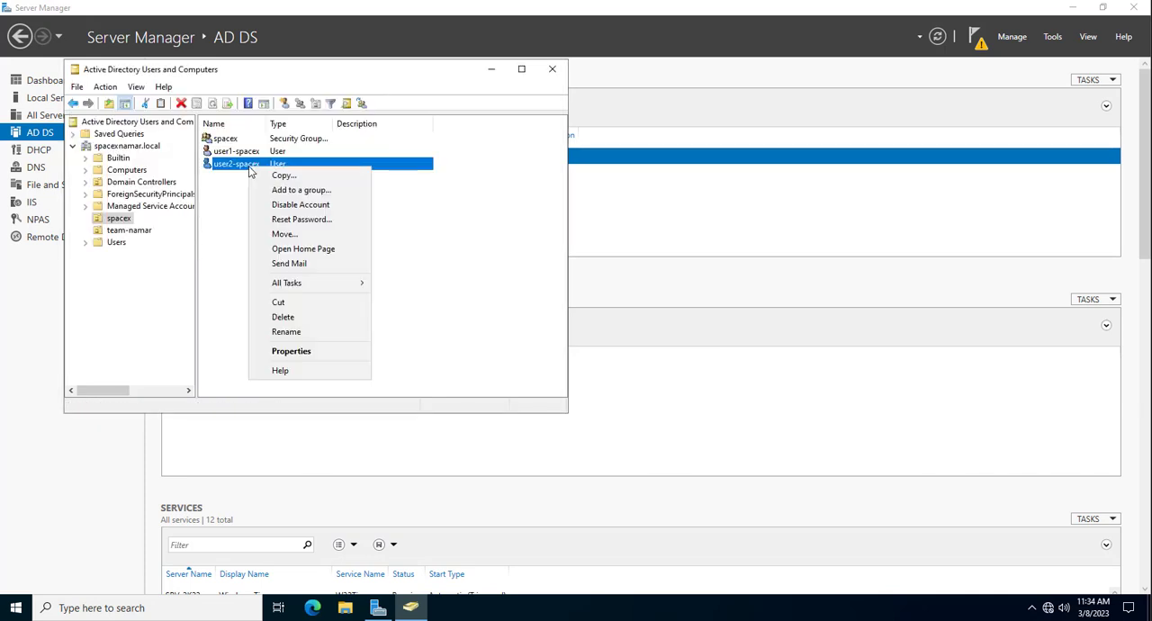
click(286, 220)
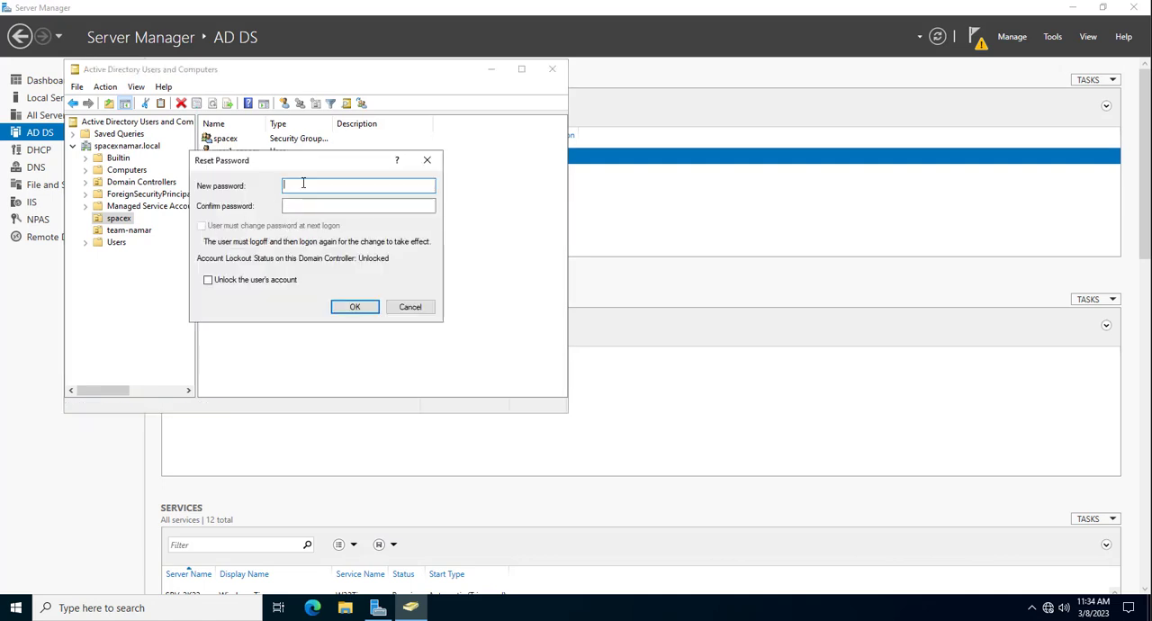
text(****)
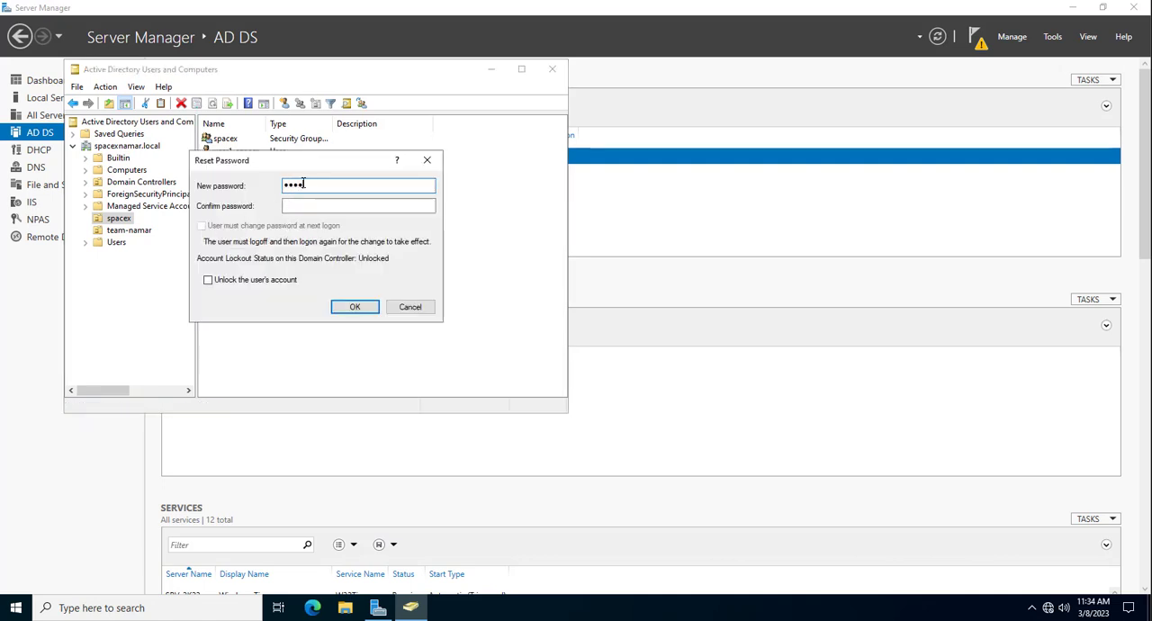
click(313, 207)
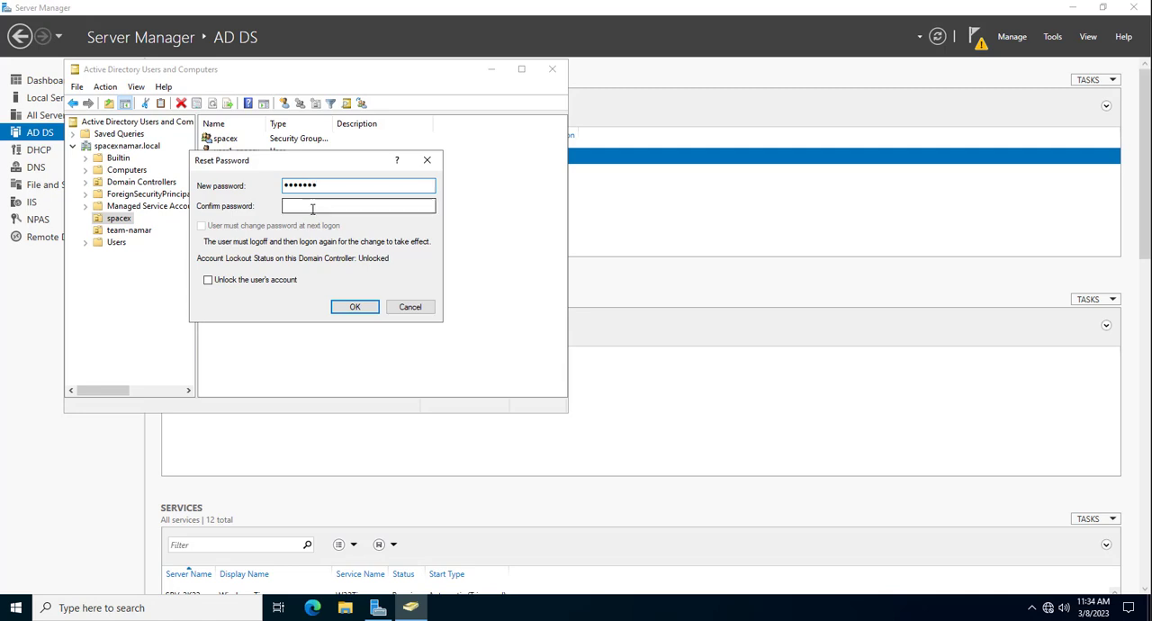
text(***)
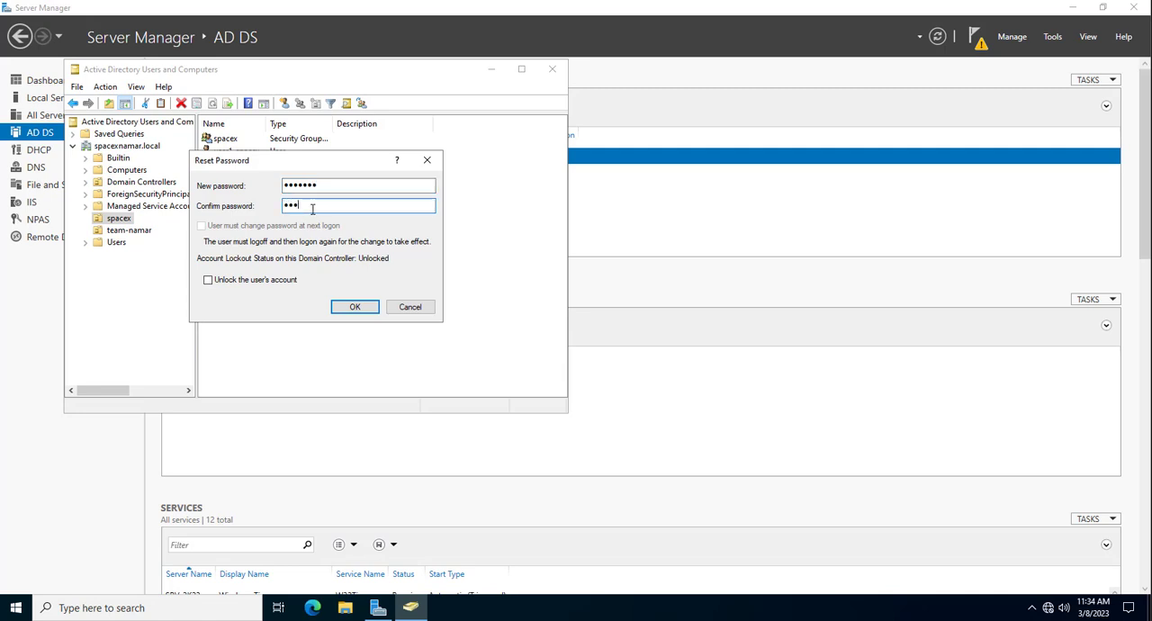
text(**)
click(355, 308)
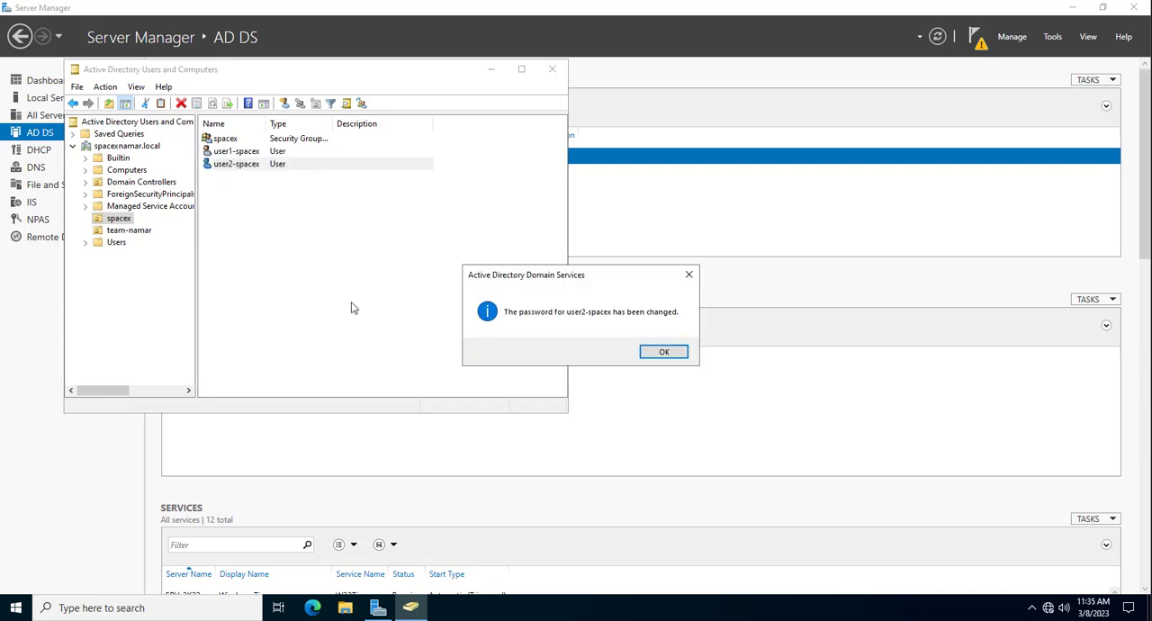
click(663, 351)
click(297, 244)
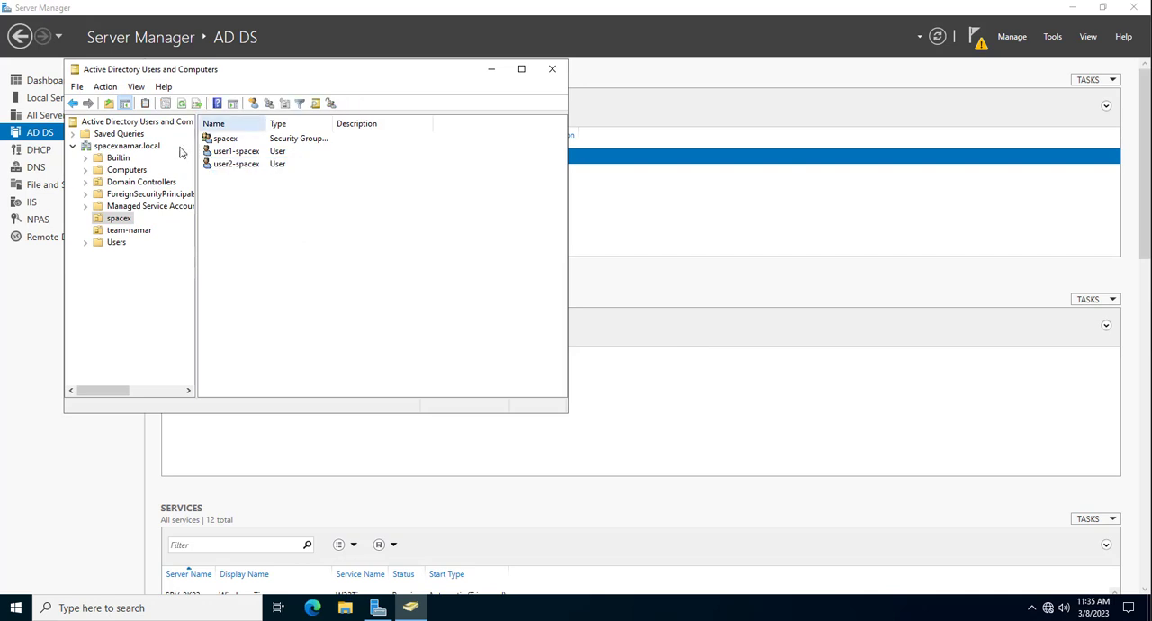
- Close Active Directory Users and Computers and check the notifications in Server Manager
click(551, 71)
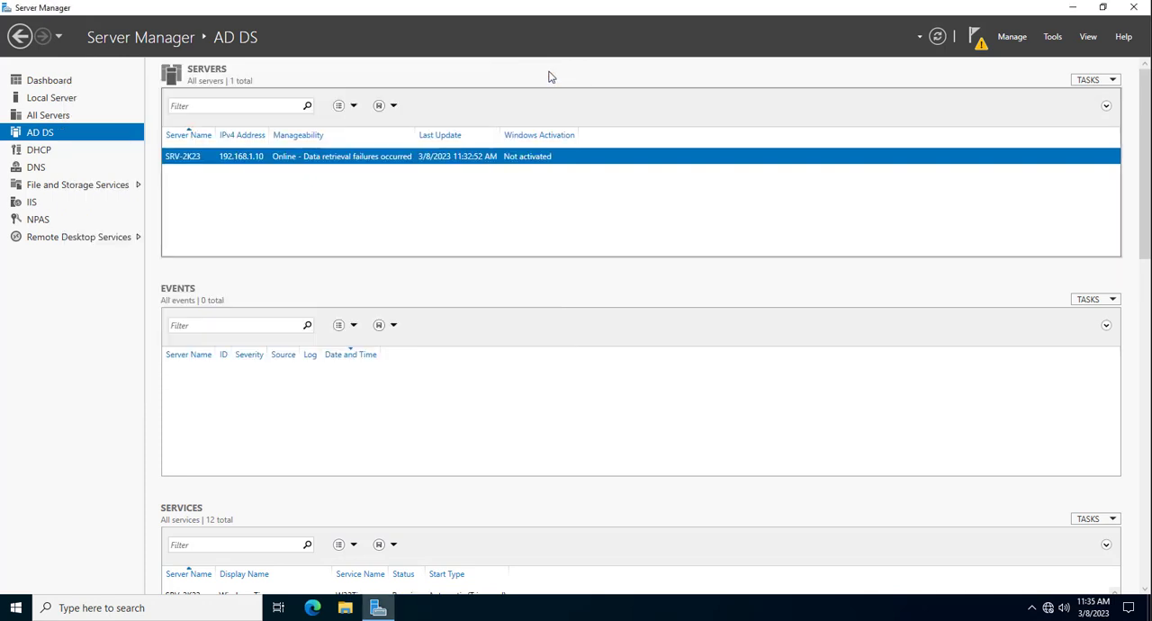
click(980, 42)
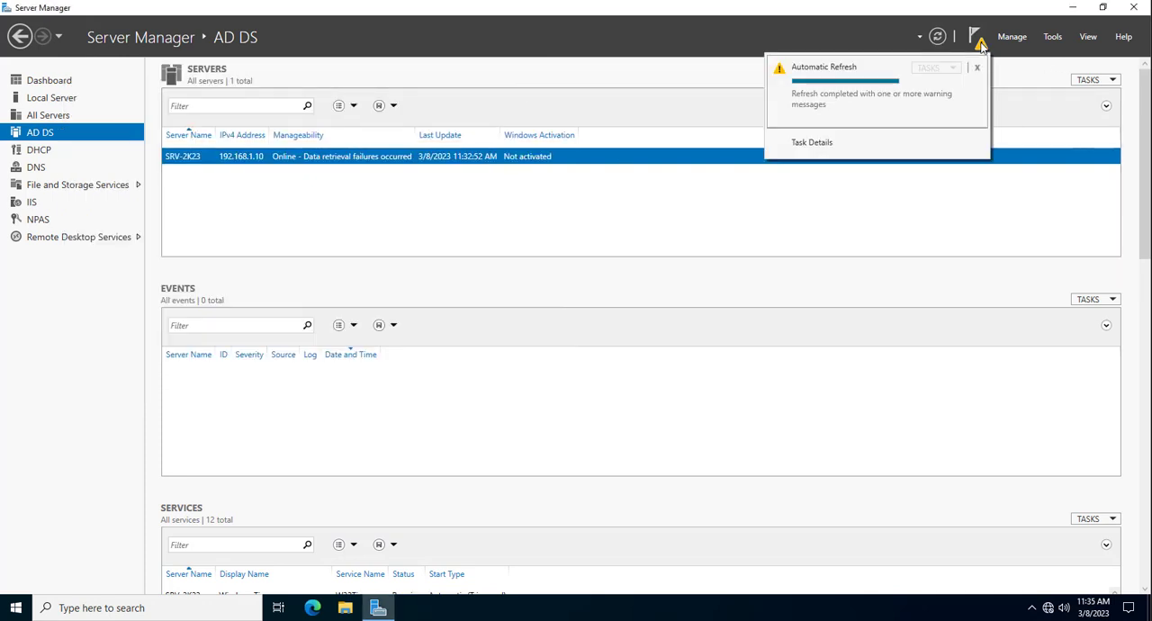
click(980, 43)
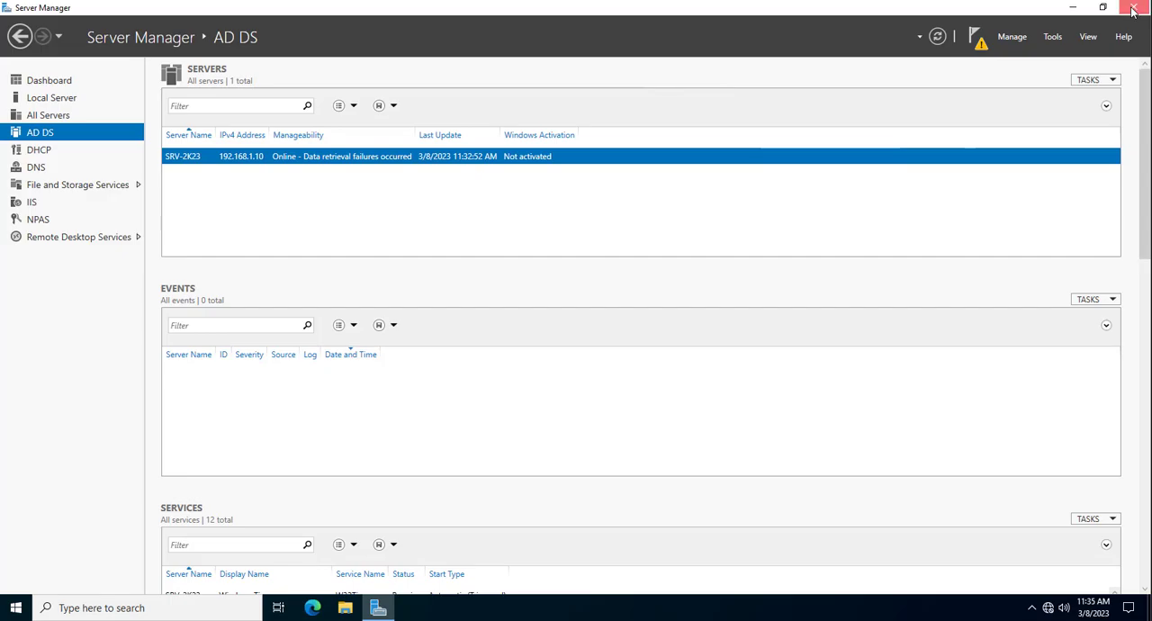